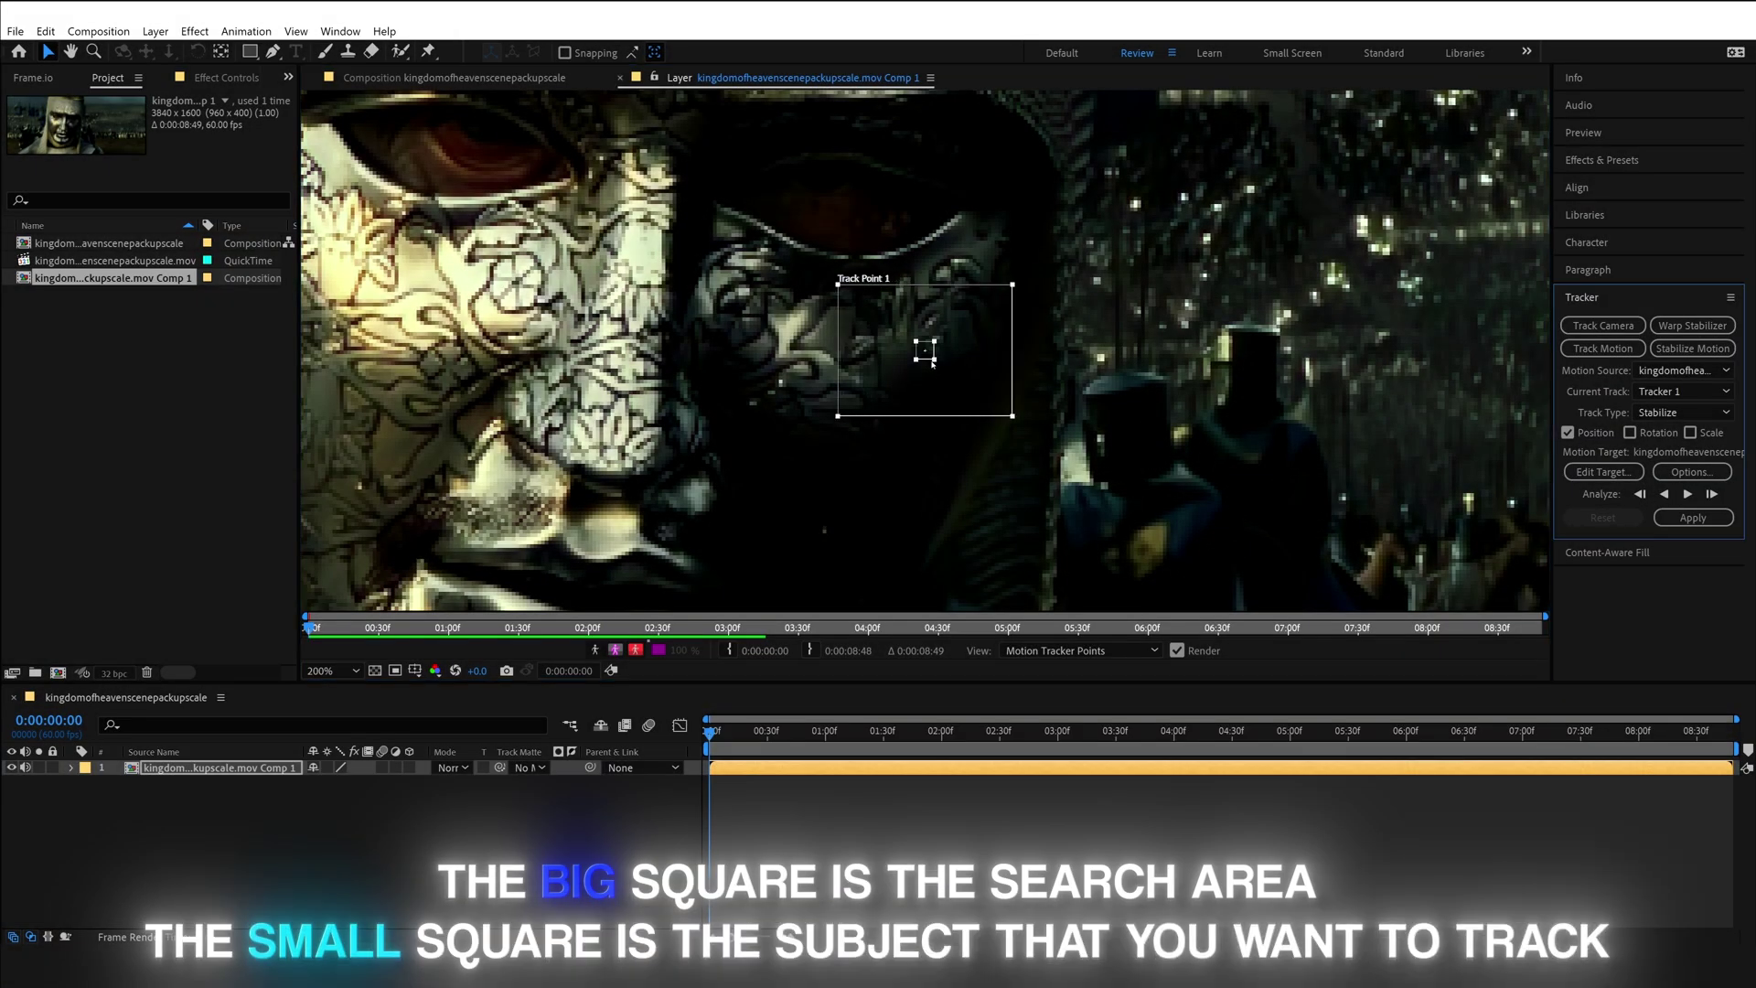
# Step: Enlarge Track Point 1's feature area and place it on the patterned mask
pyautogui.moveTo(931, 359); pyautogui.dragTo(950, 381)
pyautogui.moveTo(952, 384); pyautogui.dragTo(661, 477)
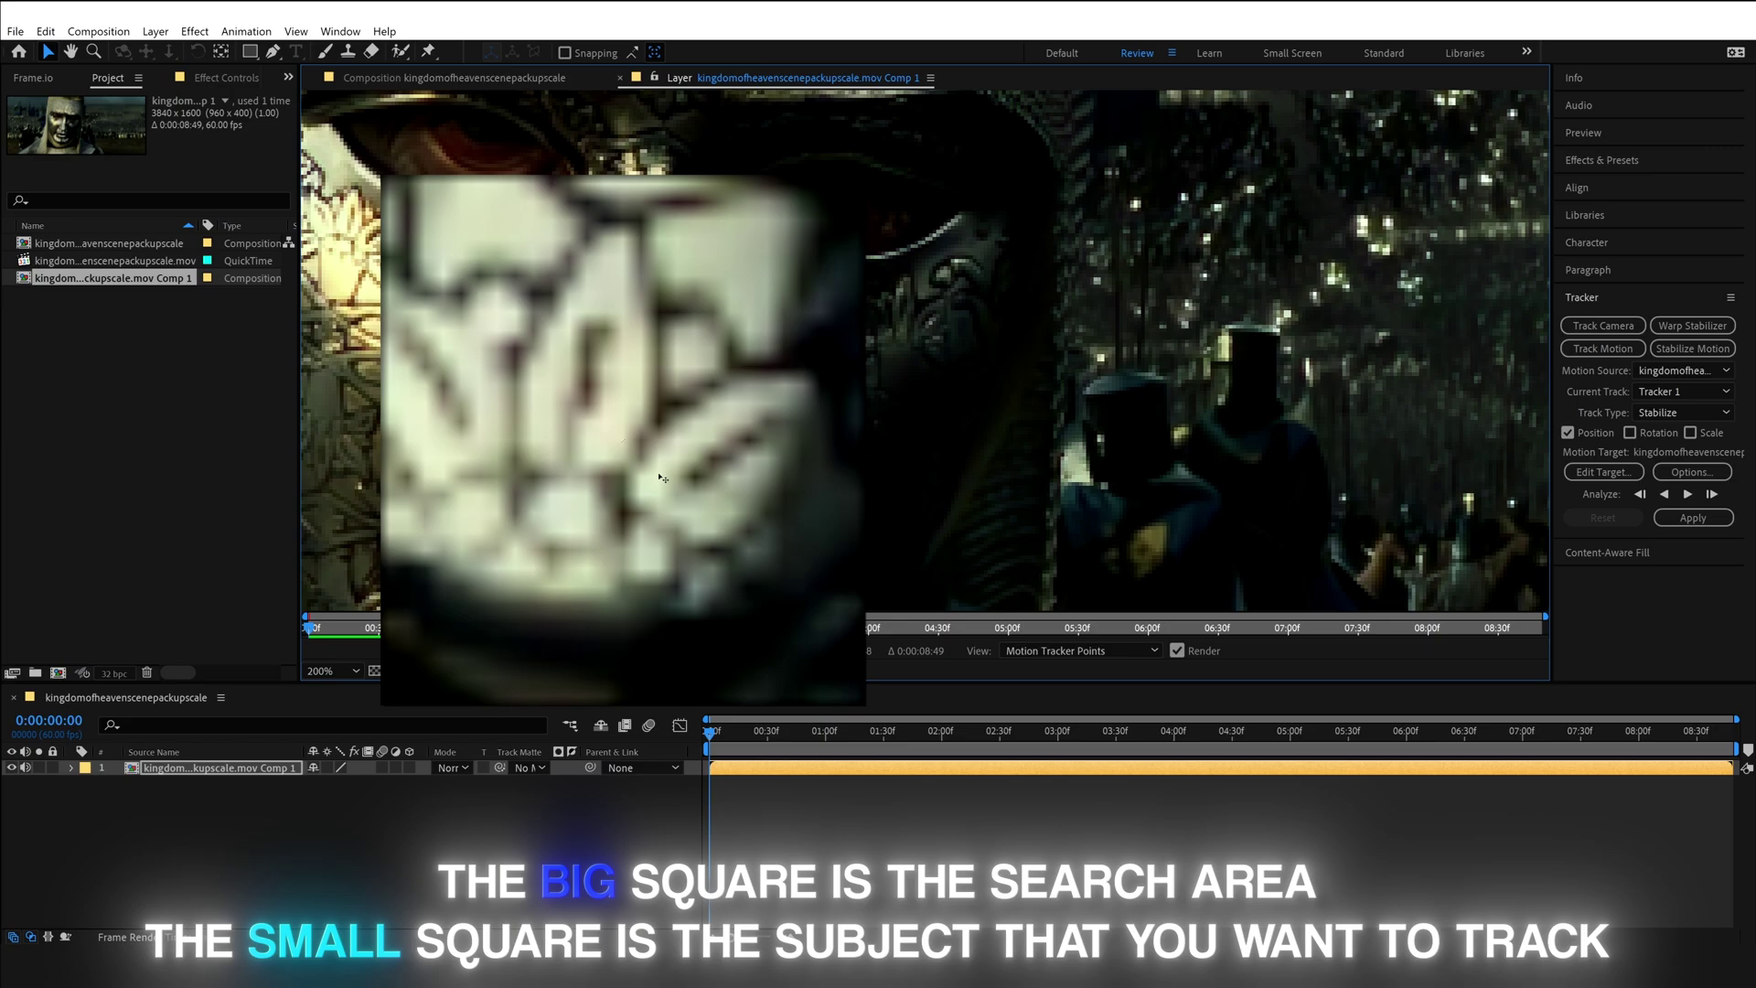
pyautogui.moveTo(663, 478); pyautogui.dragTo(661, 477)
# Step: Set the tracker's Adapt Feature option to Stop Tracking when confidence drops below 80%
pyautogui.click(1693, 472)
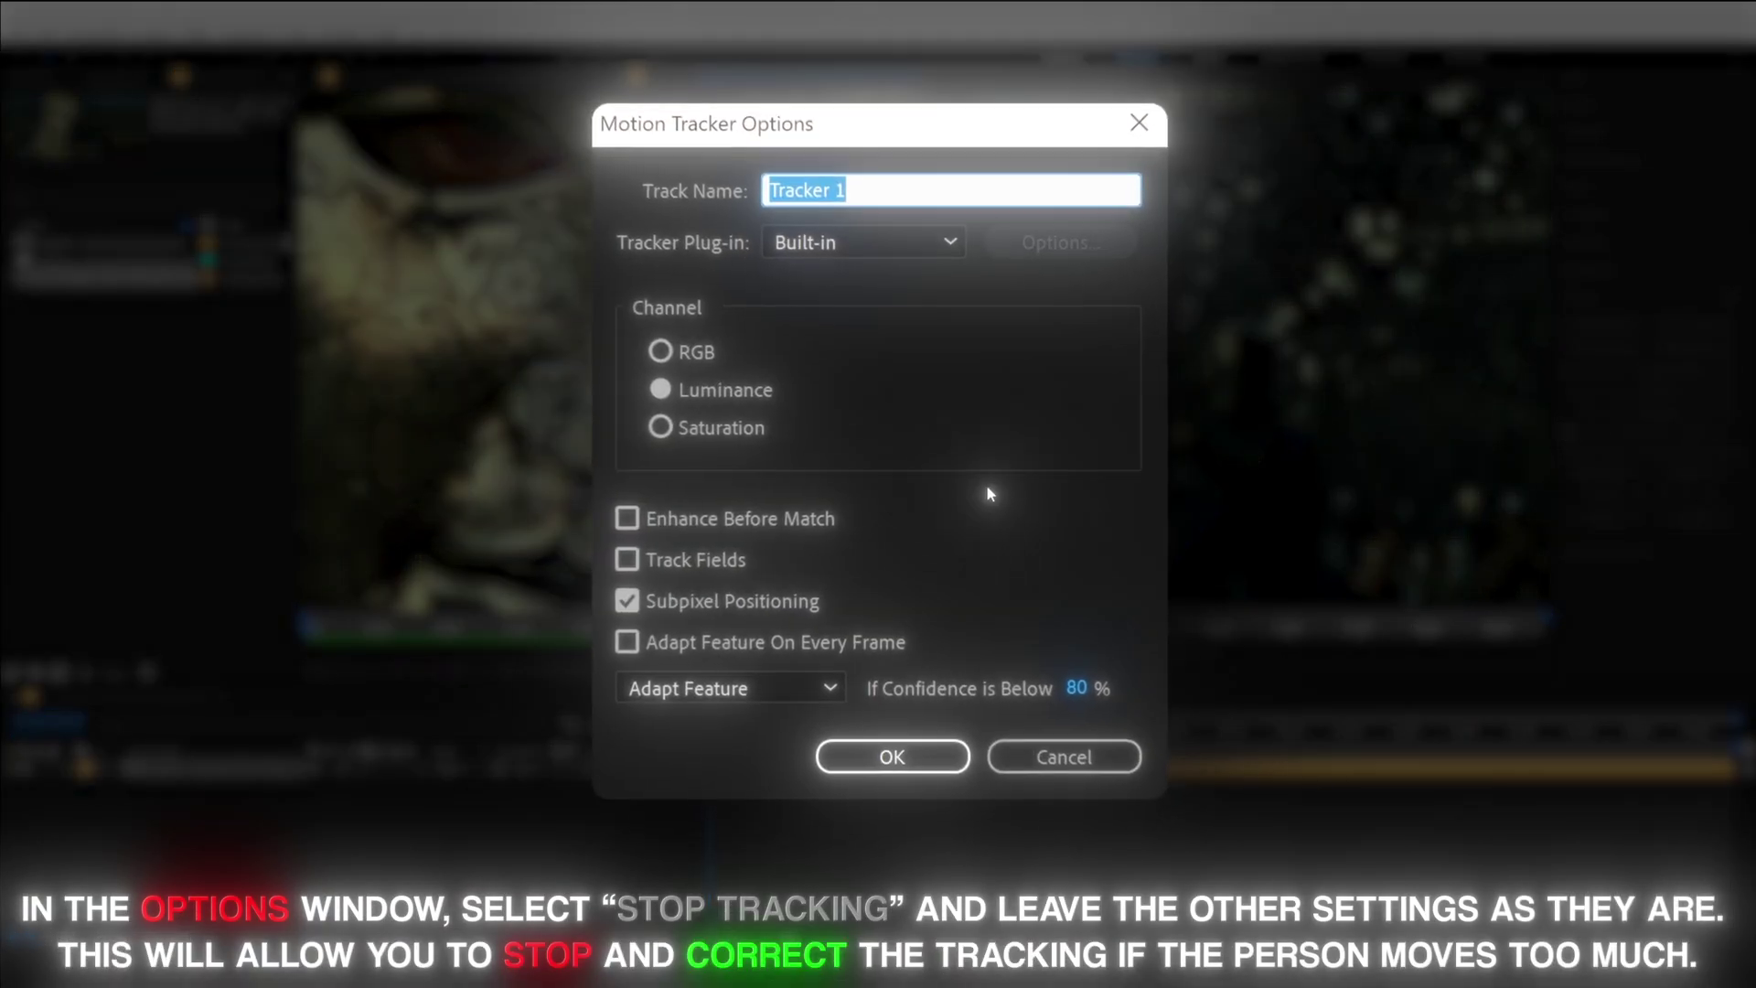
pyautogui.click(691, 693)
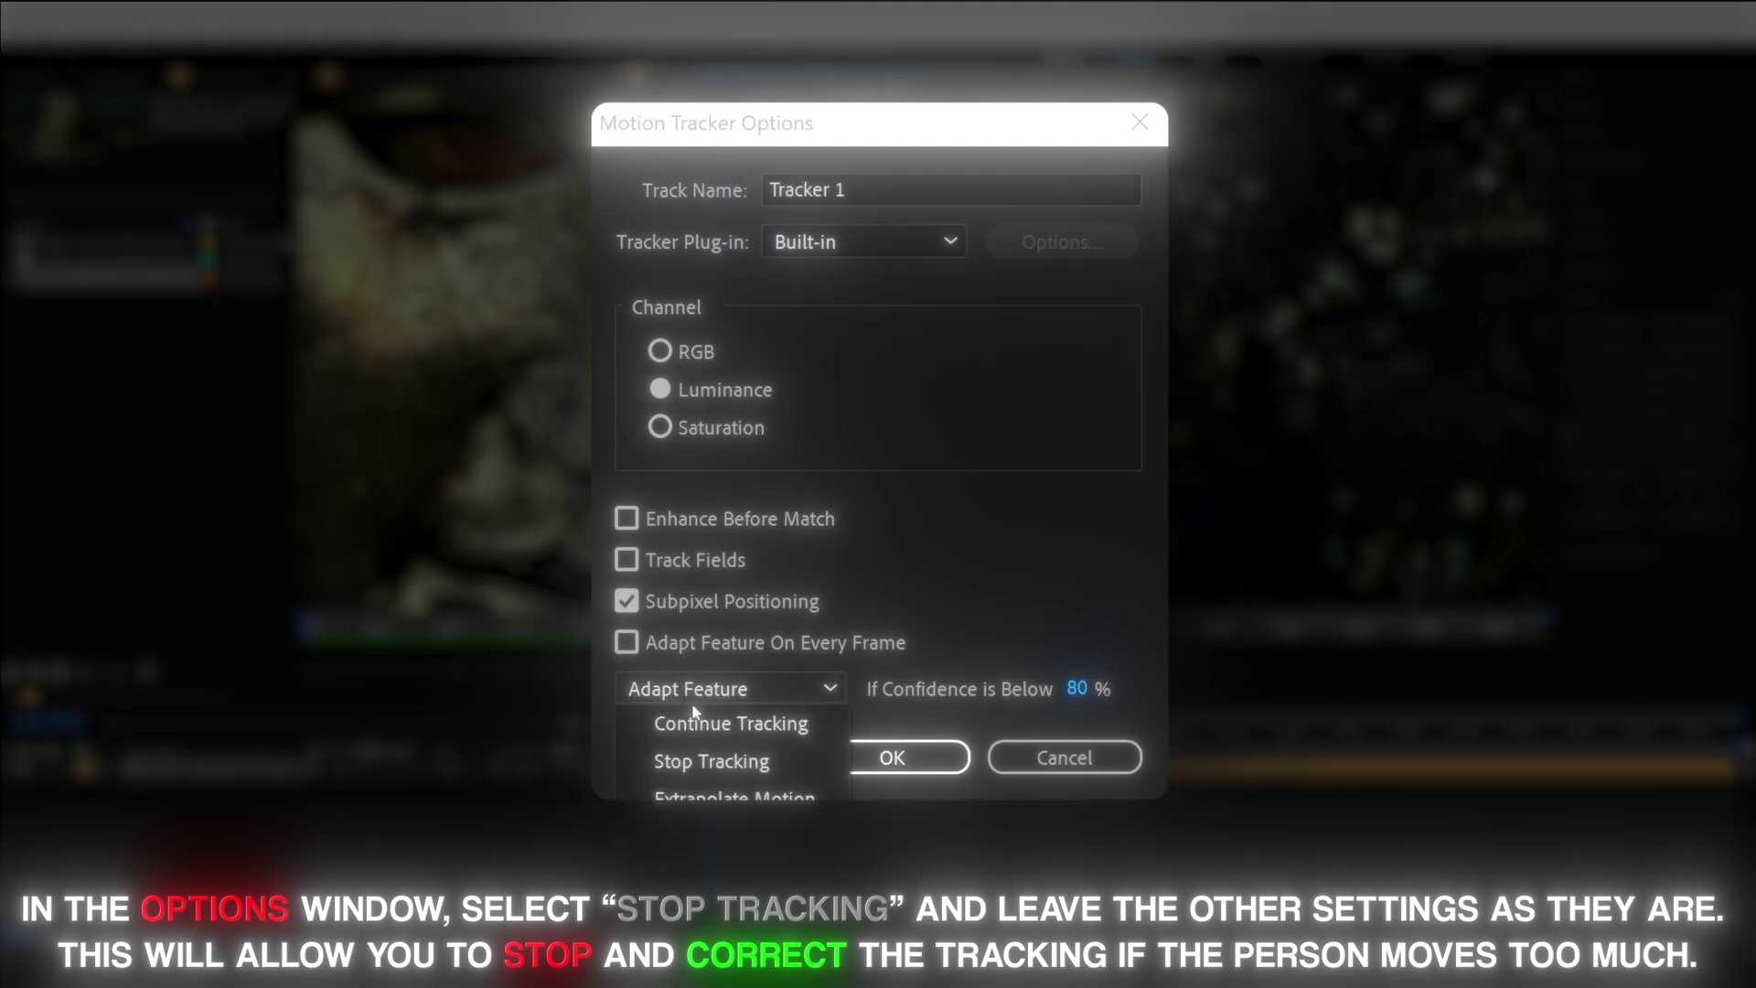
pyautogui.click(693, 771)
pyautogui.click(909, 758)
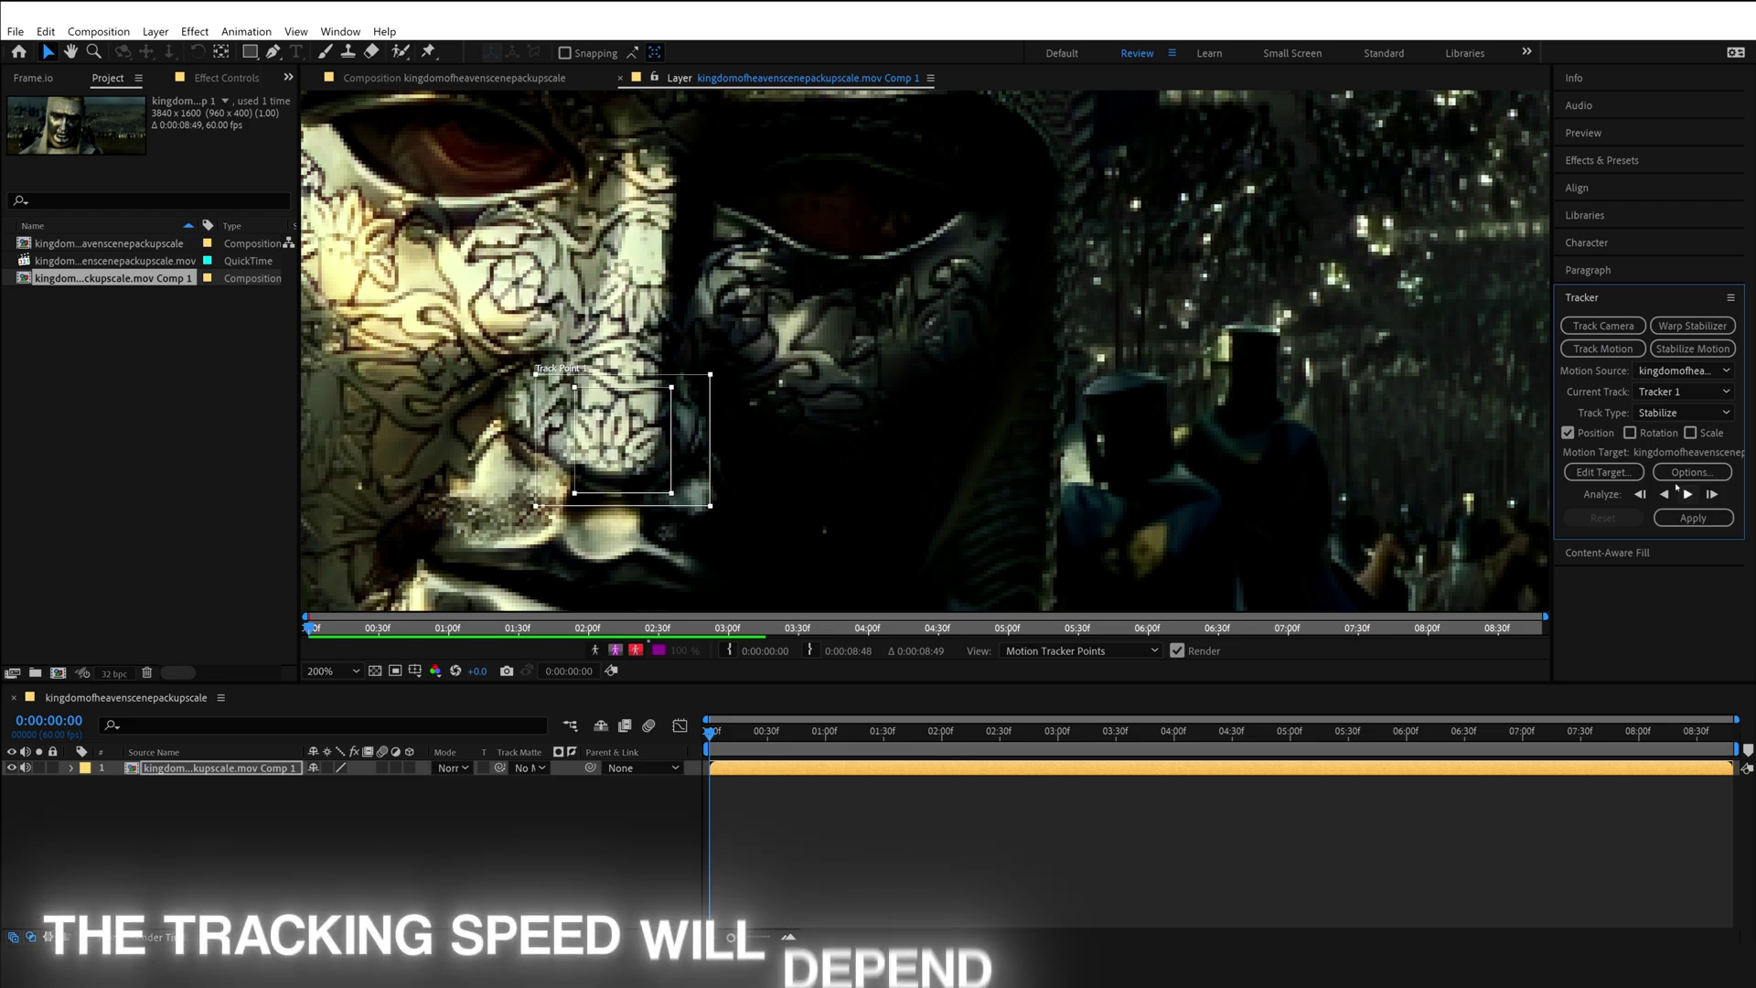
# Step: Analyze the mask track forward, then apply stabilization in both X and Y
pyautogui.click(1687, 494)
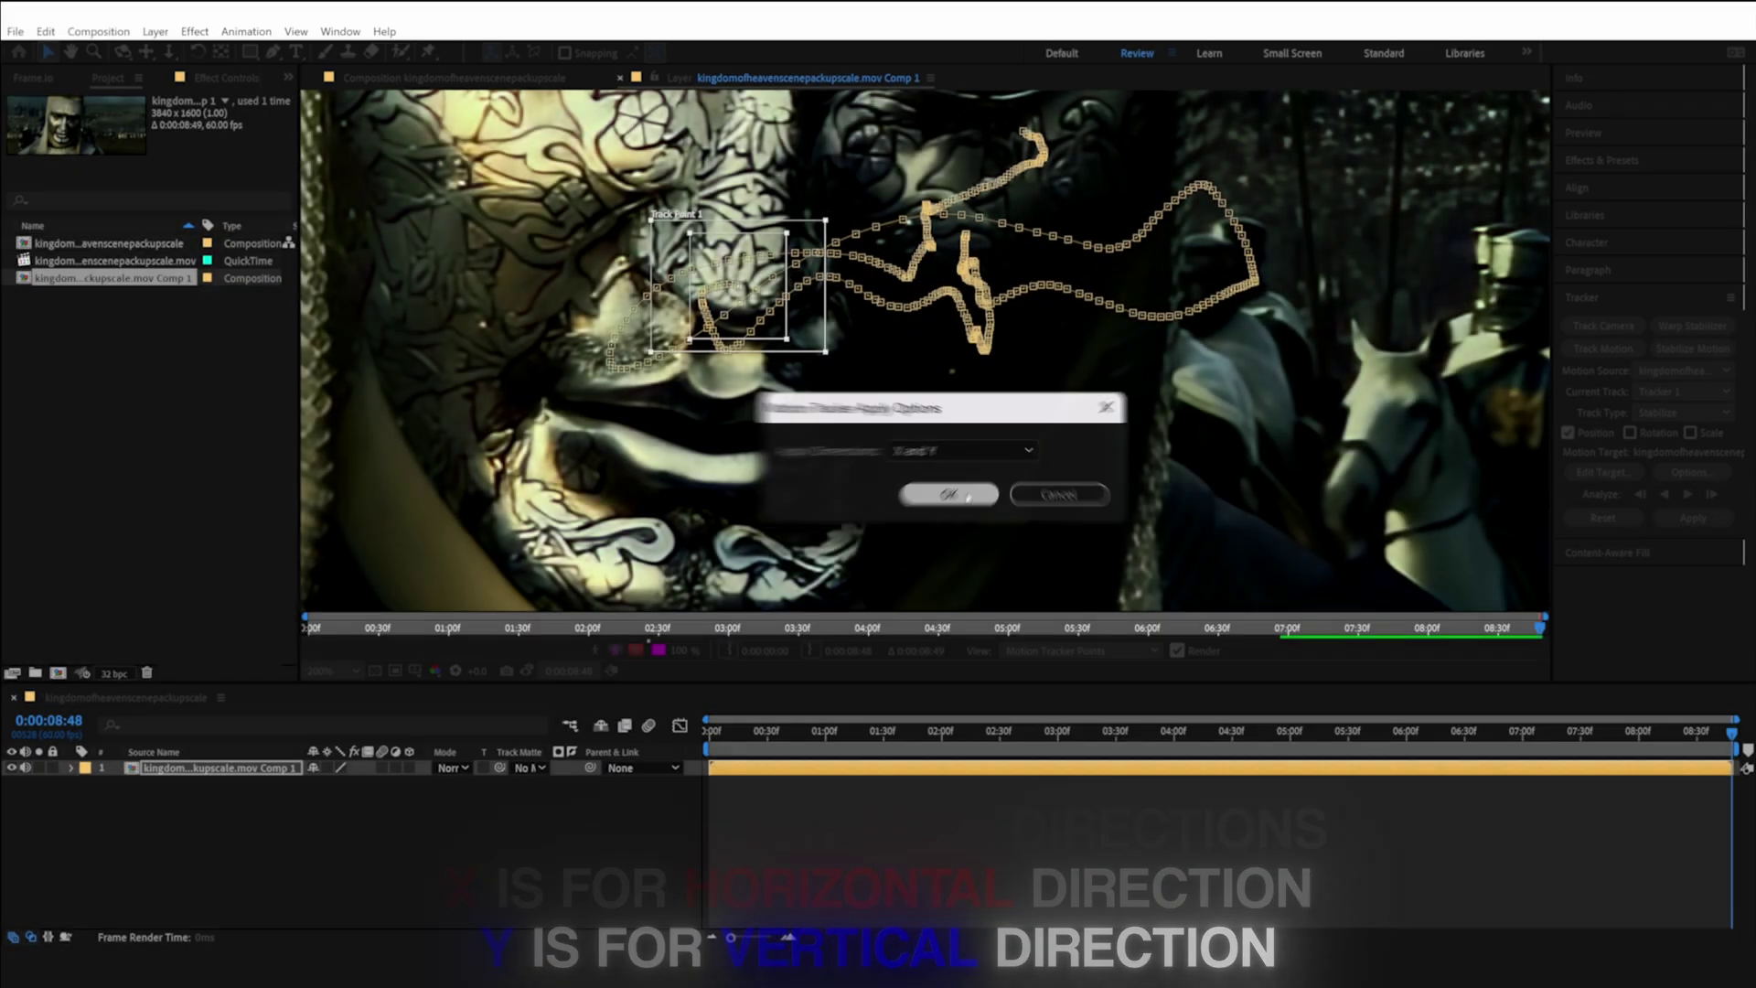
pyautogui.click(945, 536)
pyautogui.click(717, 731)
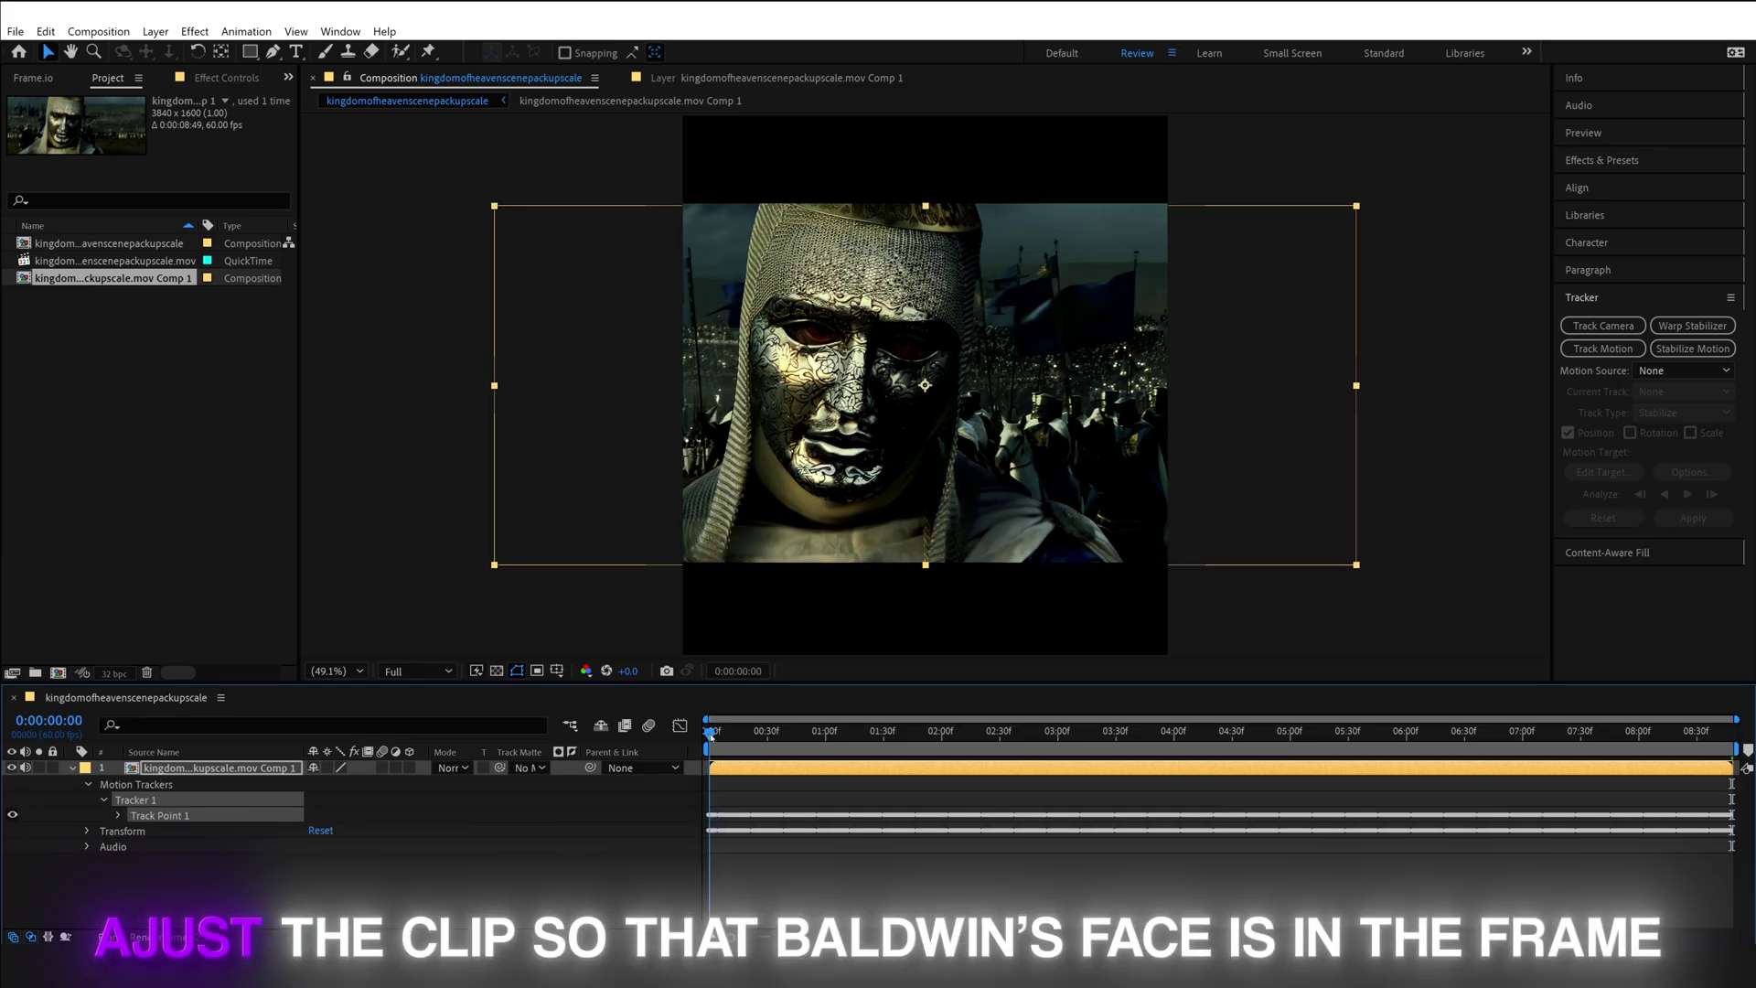
# Step: Scale the stabilized layer to about 156% and move Position X to 1577
pyautogui.moveTo(716, 732); pyautogui.dragTo(871, 743)
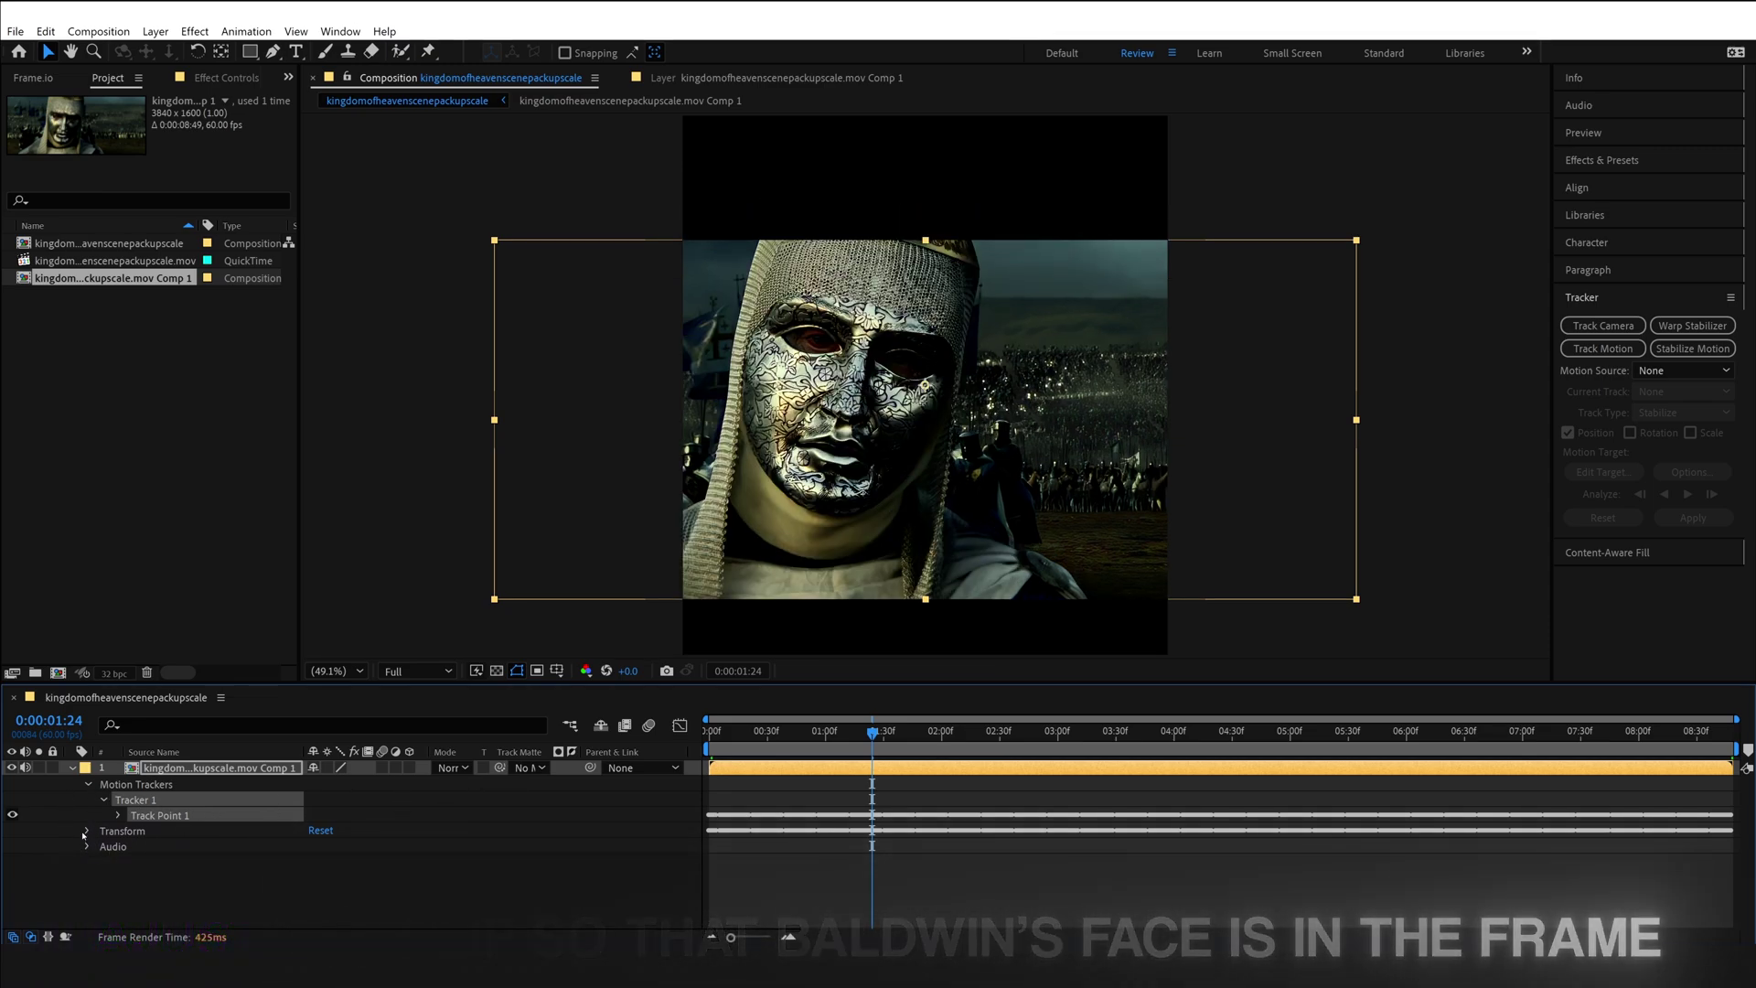
pyautogui.click(87, 831)
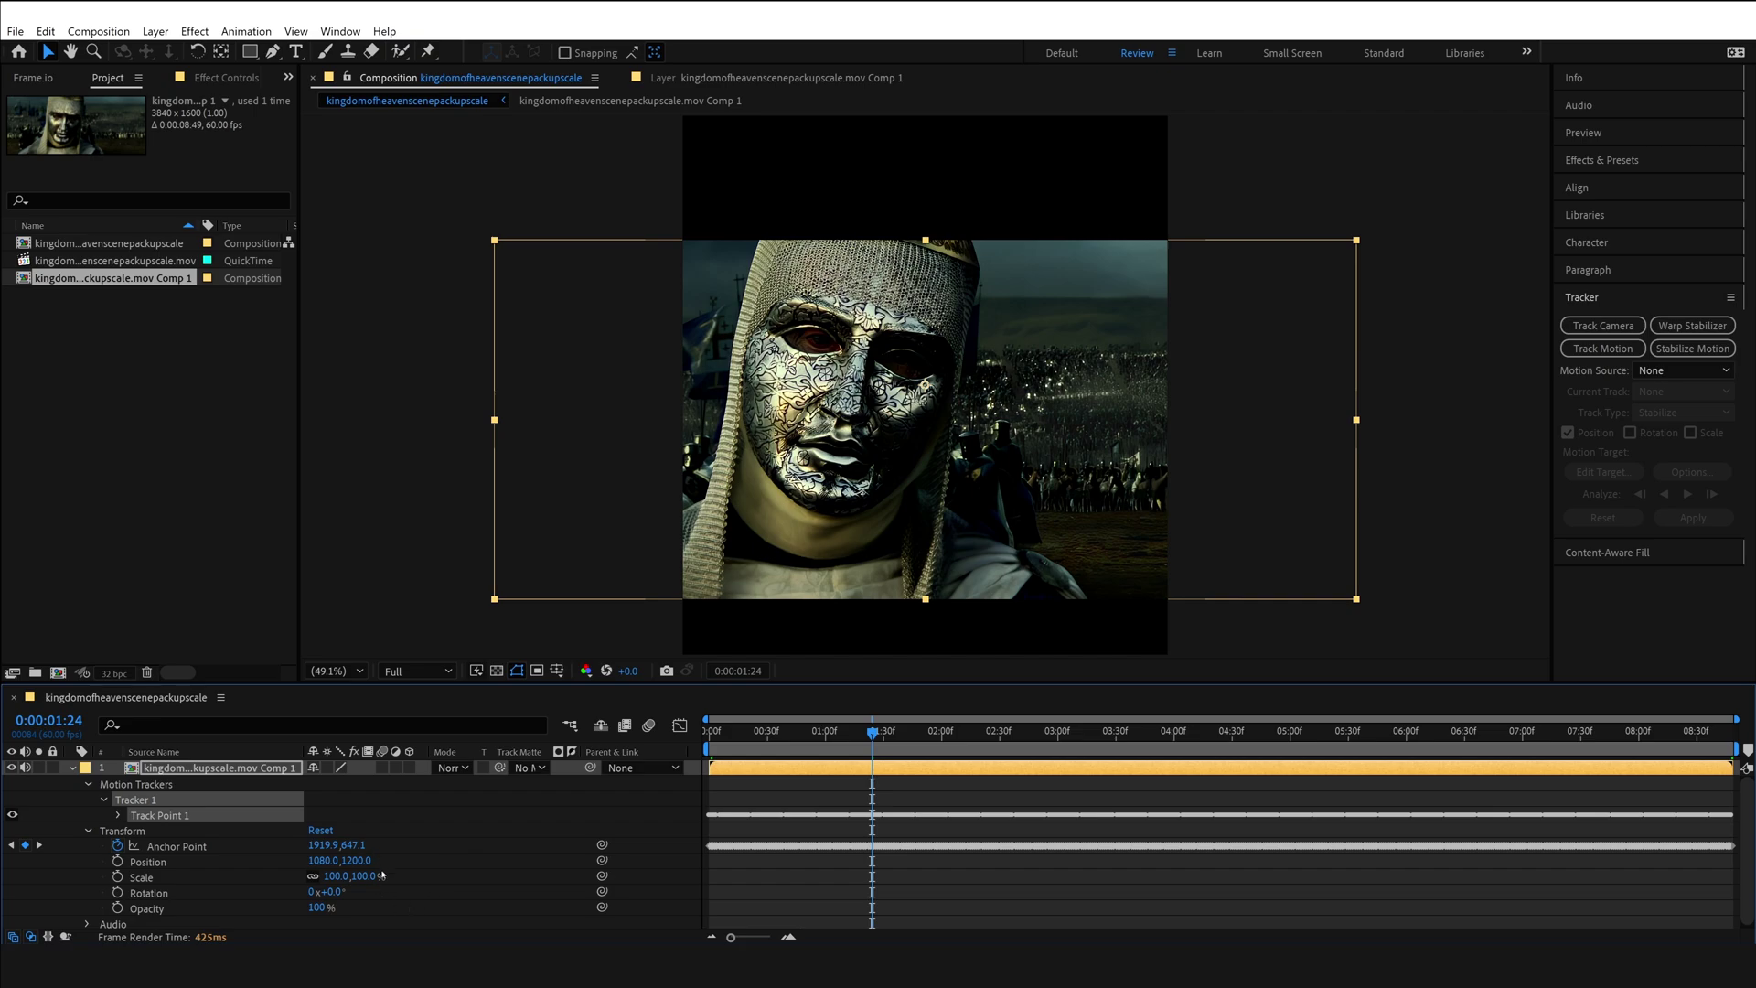
pyautogui.moveTo(369, 876); pyautogui.dragTo(107, 880)
pyautogui.moveTo(324, 860); pyautogui.dragTo(789, 879)
pyautogui.moveTo(352, 875); pyautogui.dragTo(371, 875)
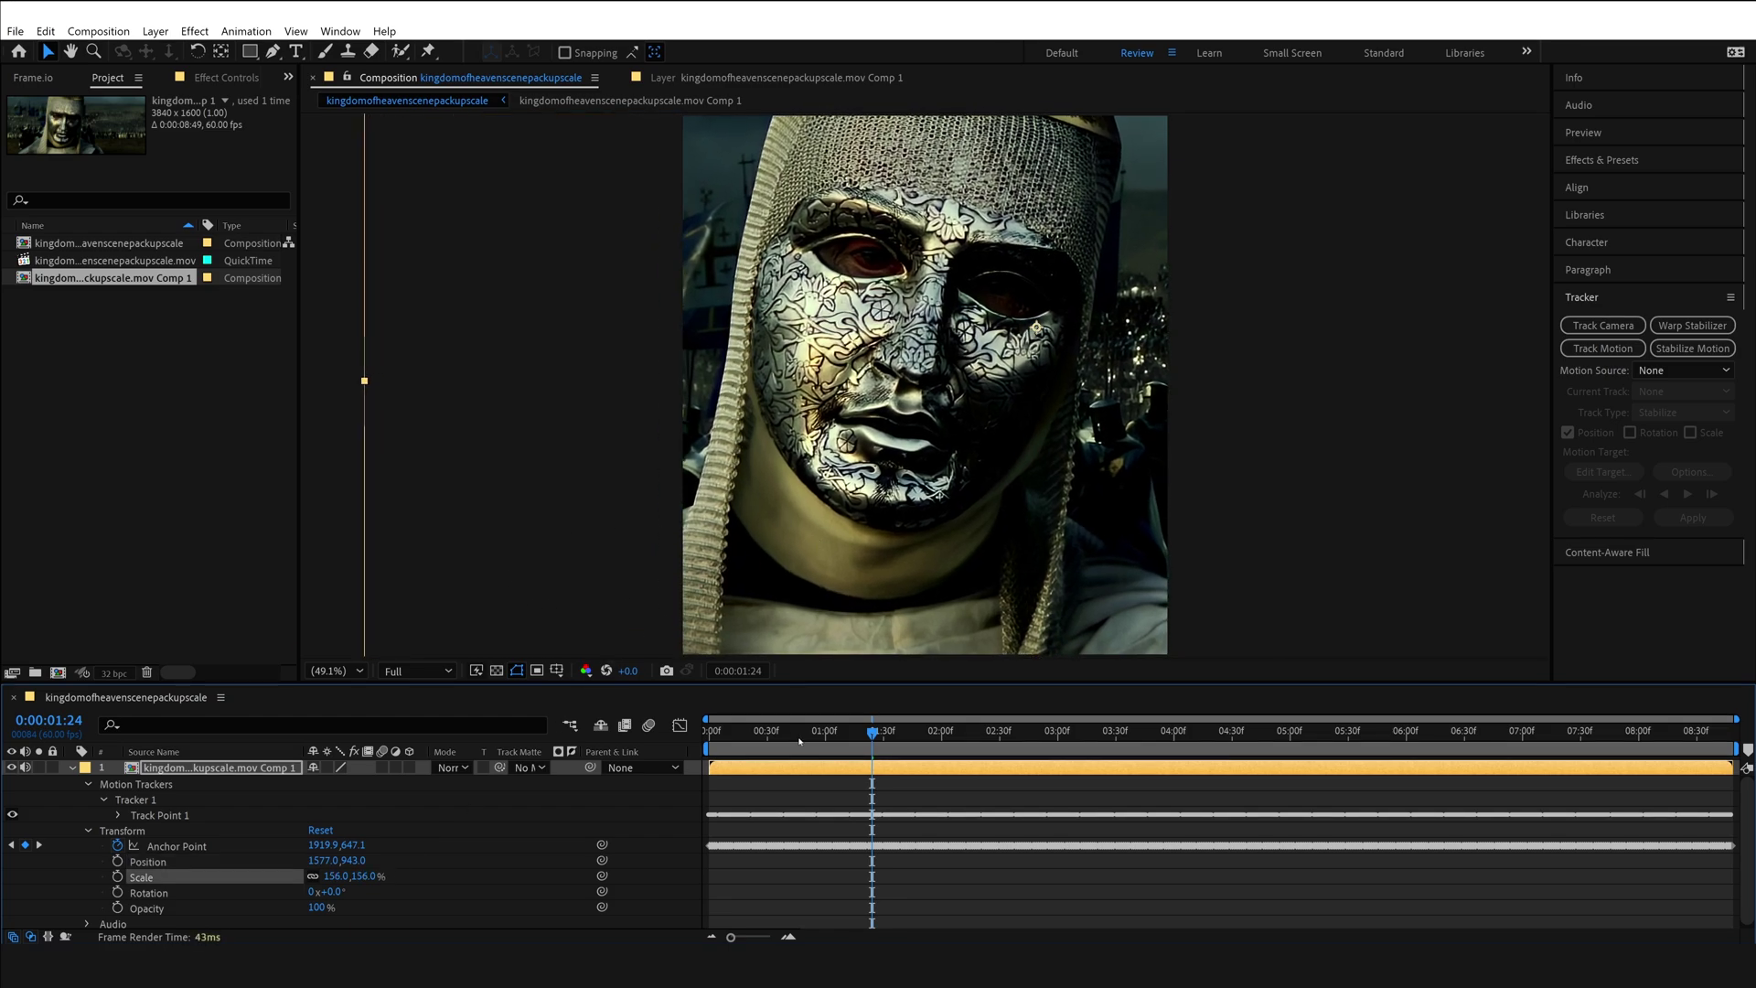
# Step: Set preview resolution to Quarter and lower the layer to Position Y 1181
pyautogui.click(422, 672)
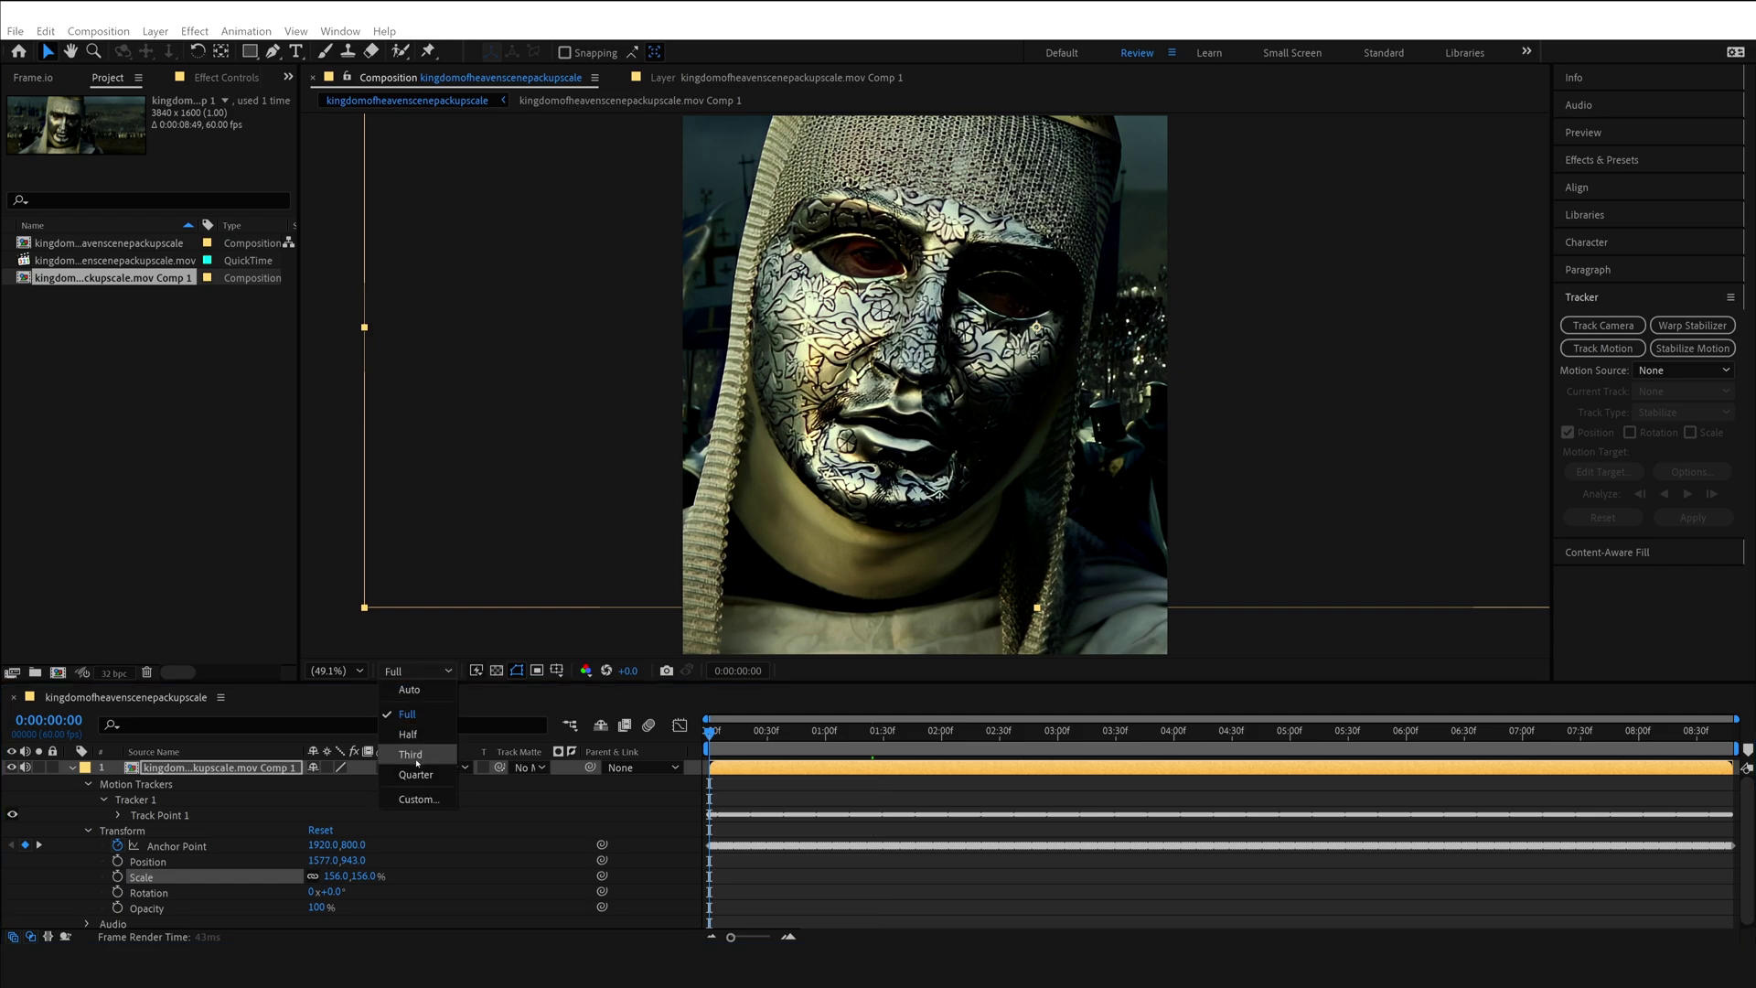
pyautogui.click(518, 767)
pyautogui.moveTo(734, 736); pyautogui.dragTo(1728, 777)
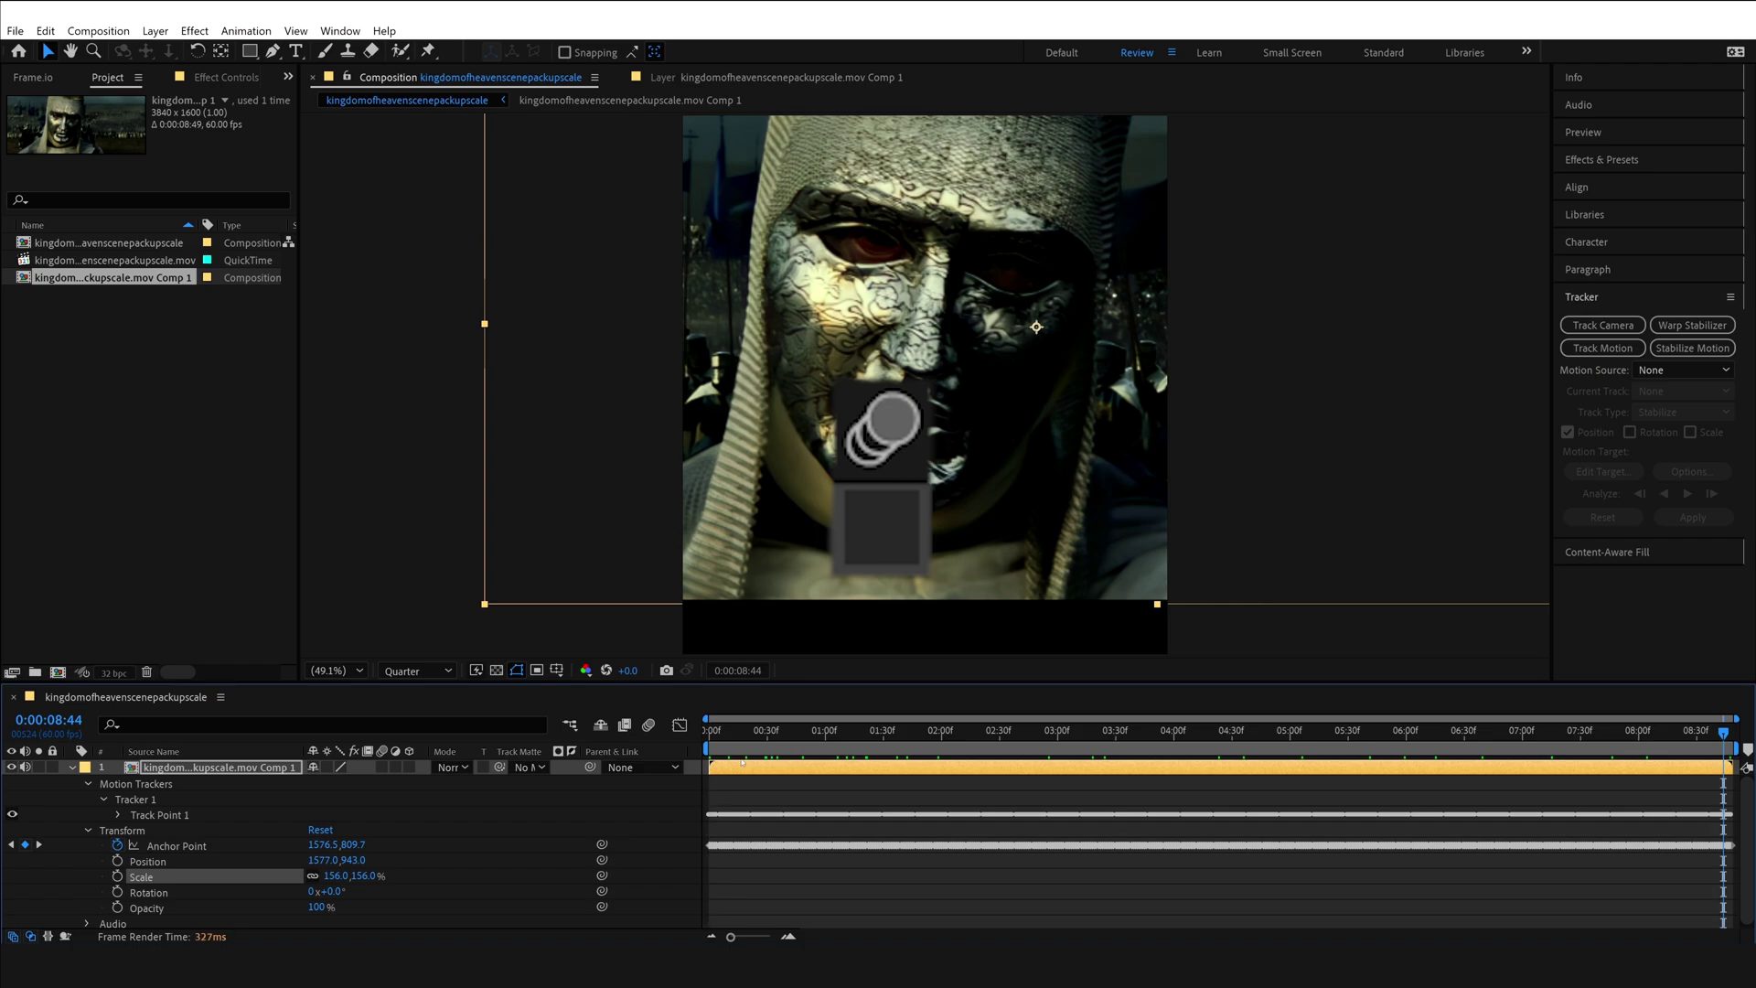
pyautogui.moveTo(356, 861); pyautogui.dragTo(571, 861)
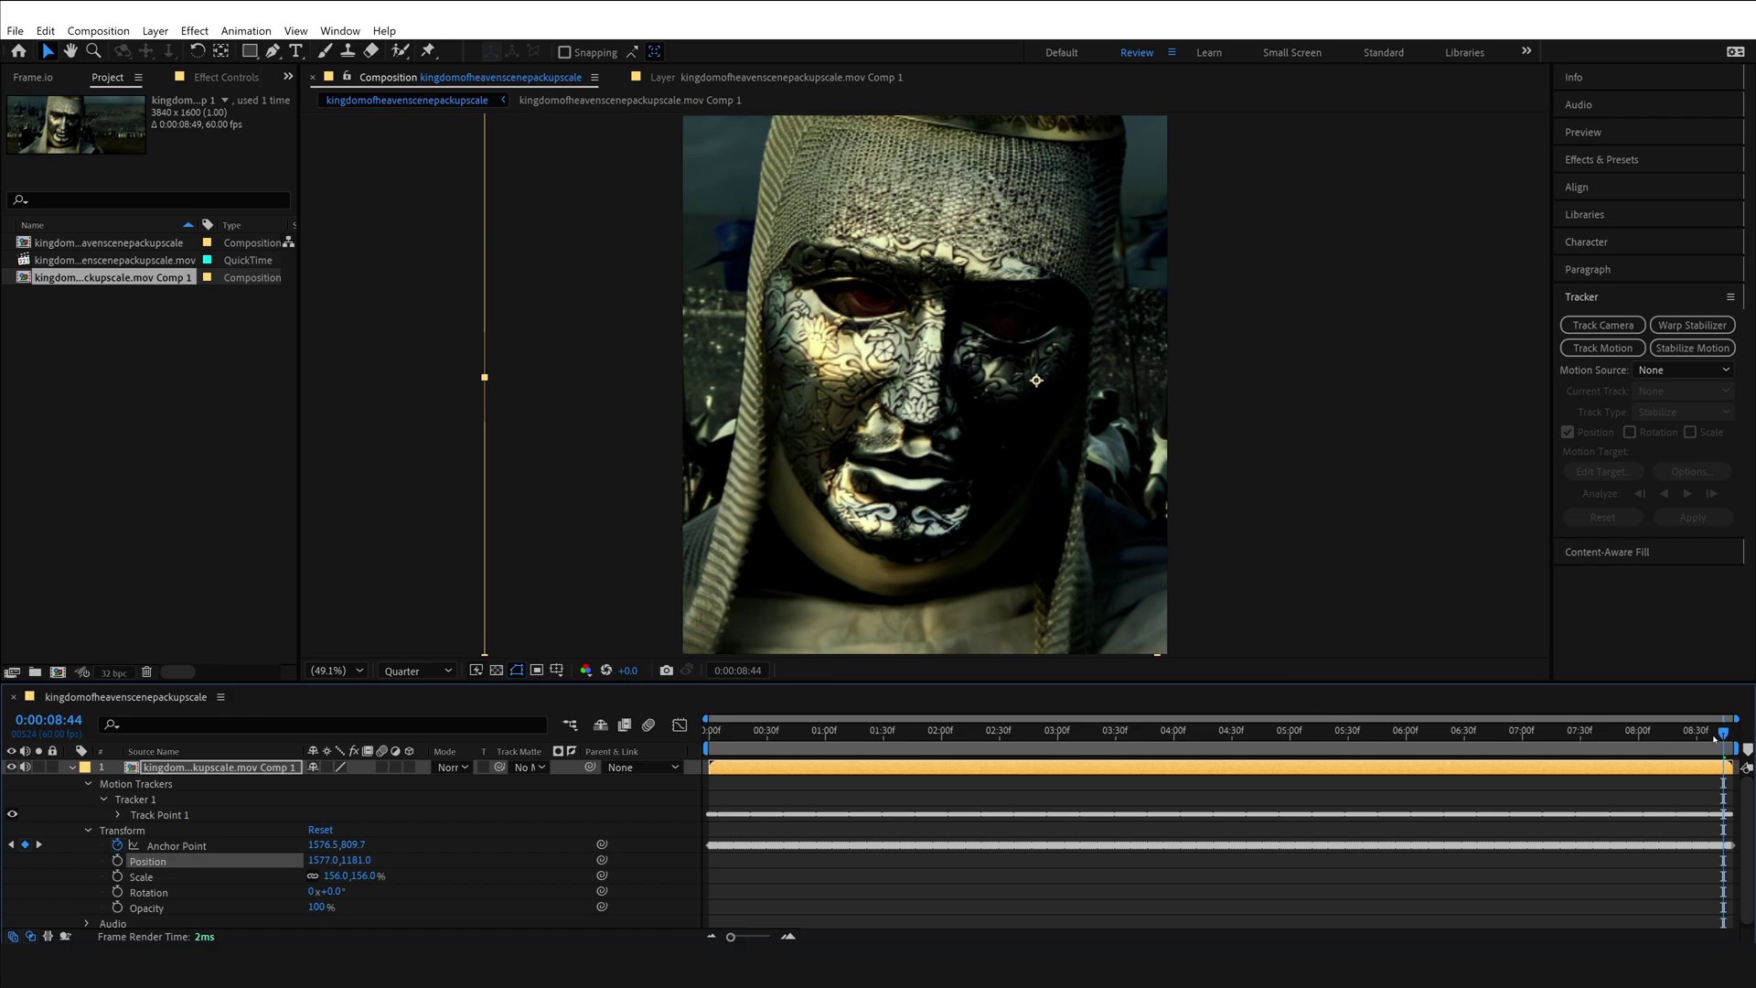
pyautogui.moveTo(1644, 748); pyautogui.dragTo(646, 775)
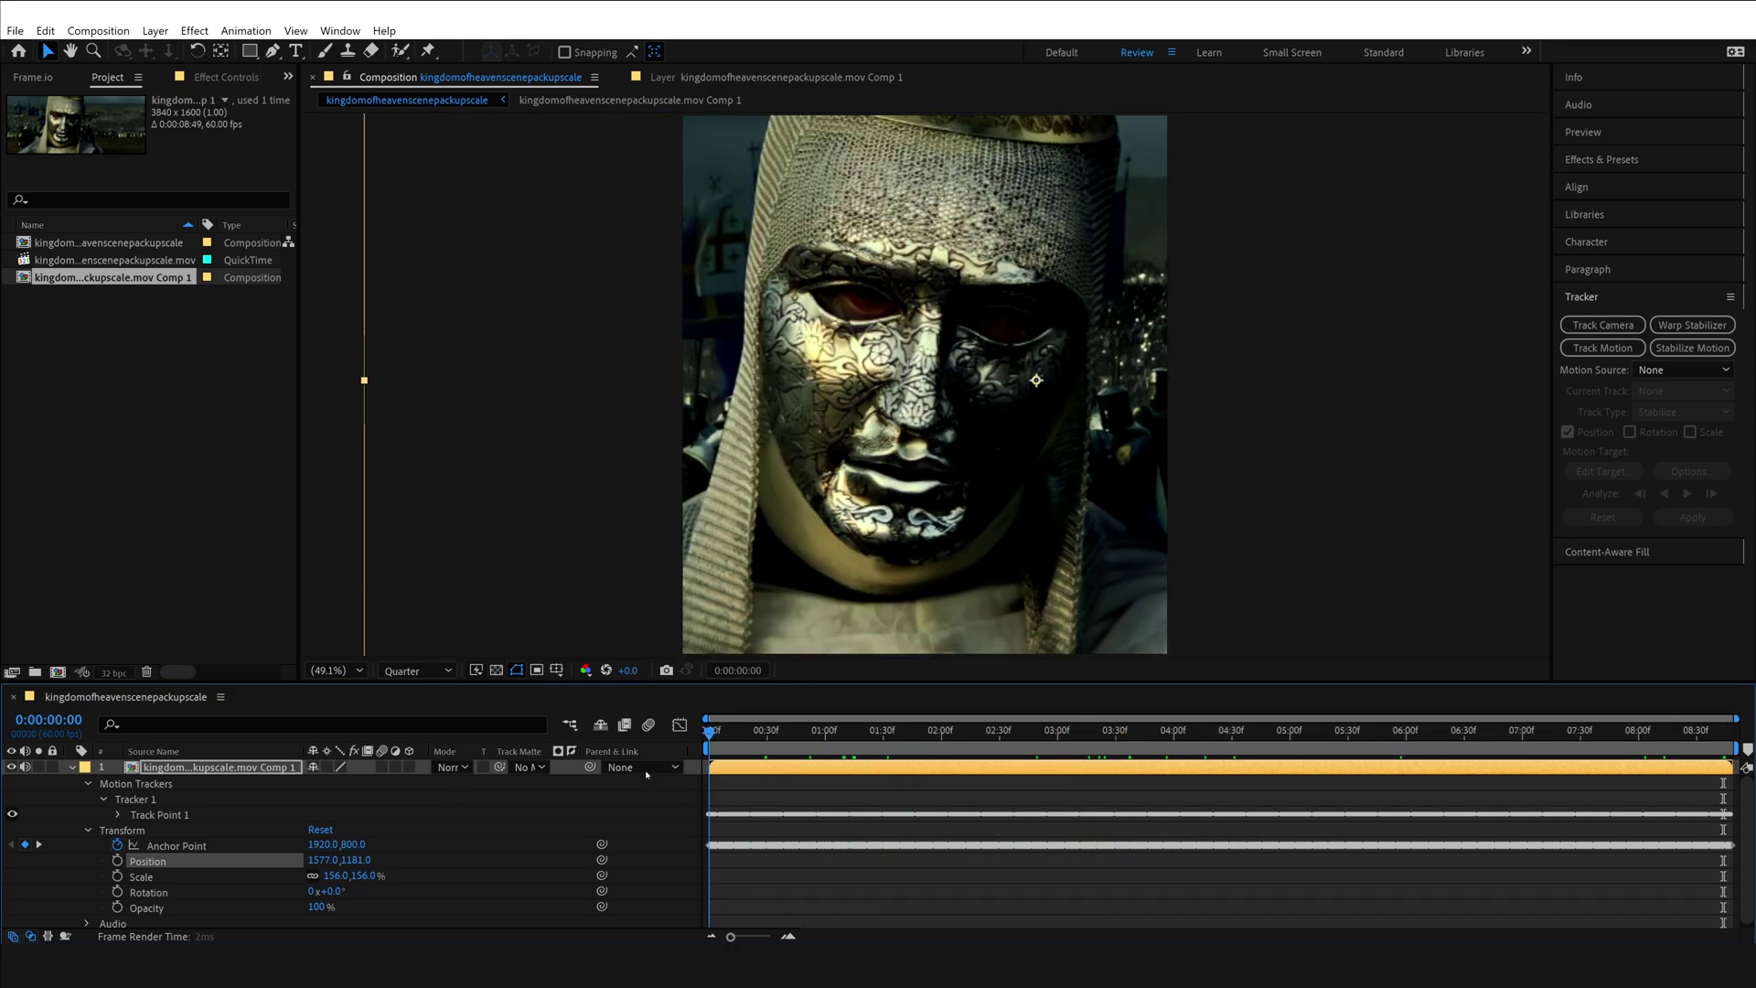
# Step: Search 'motio' in Effects & Presets and apply Stylize > Motion Tile to the clip layer
pyautogui.click(819, 789)
pyautogui.click(1601, 159)
pyautogui.write('motio')
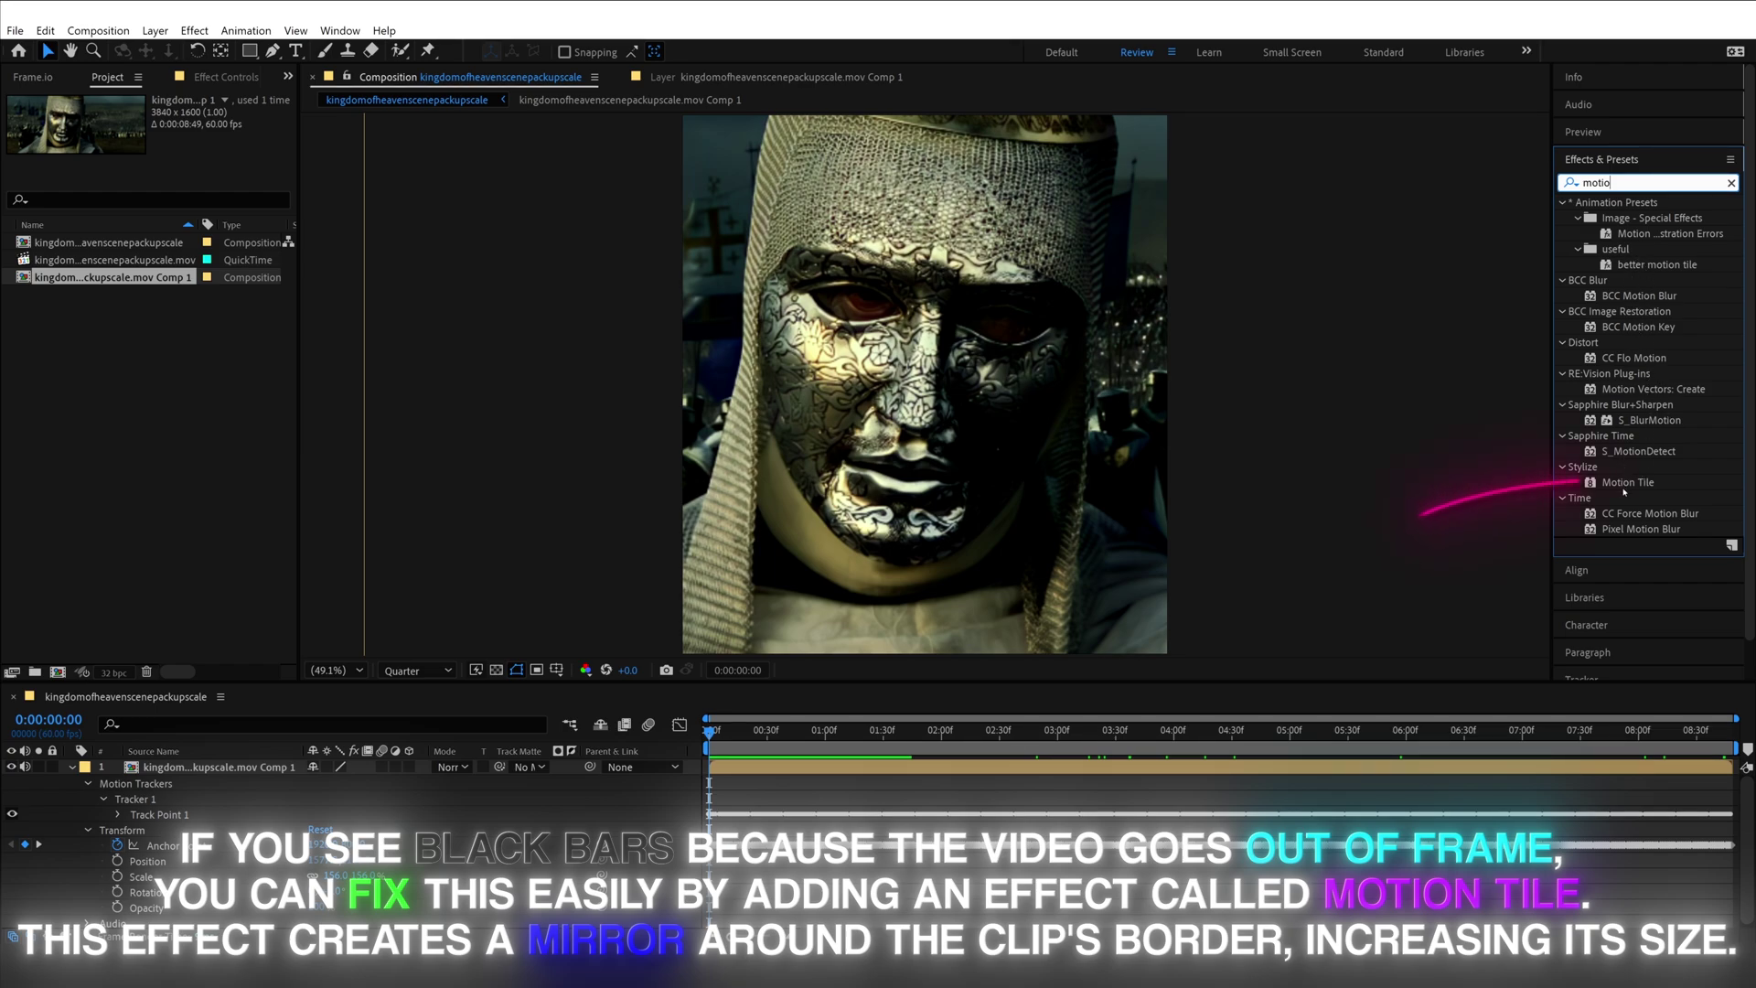
pyautogui.click(1629, 483)
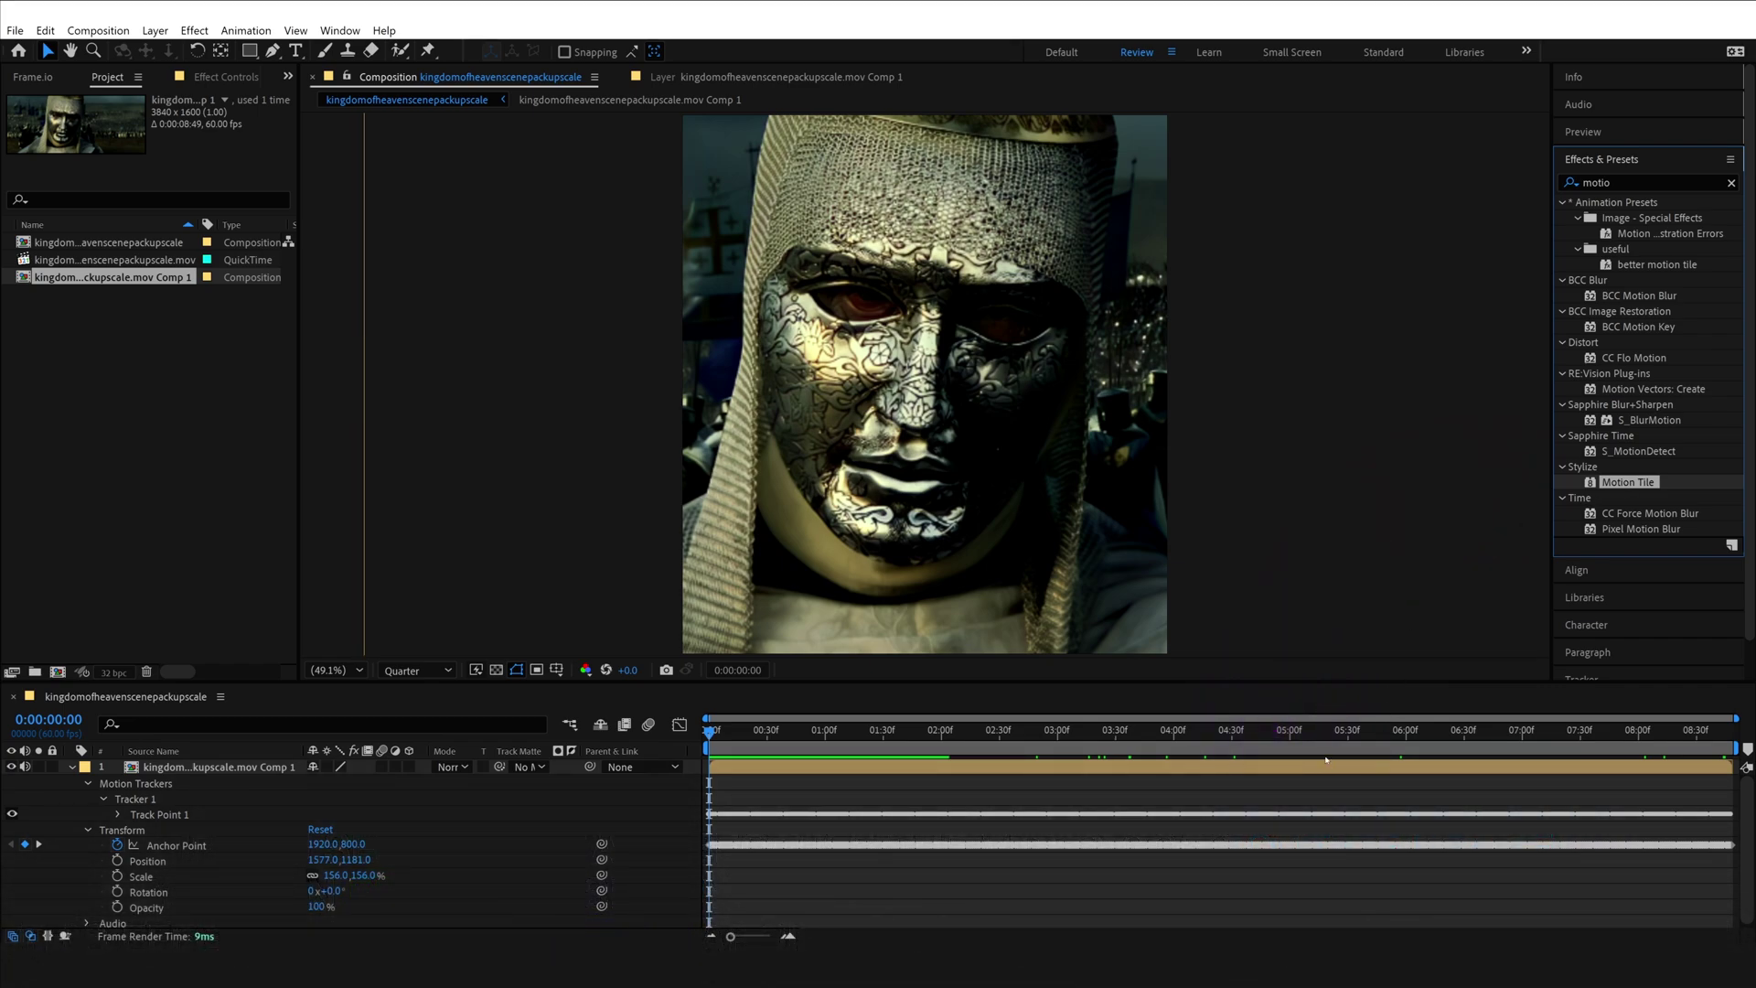
pyautogui.hotkey('ctrl', 'a')
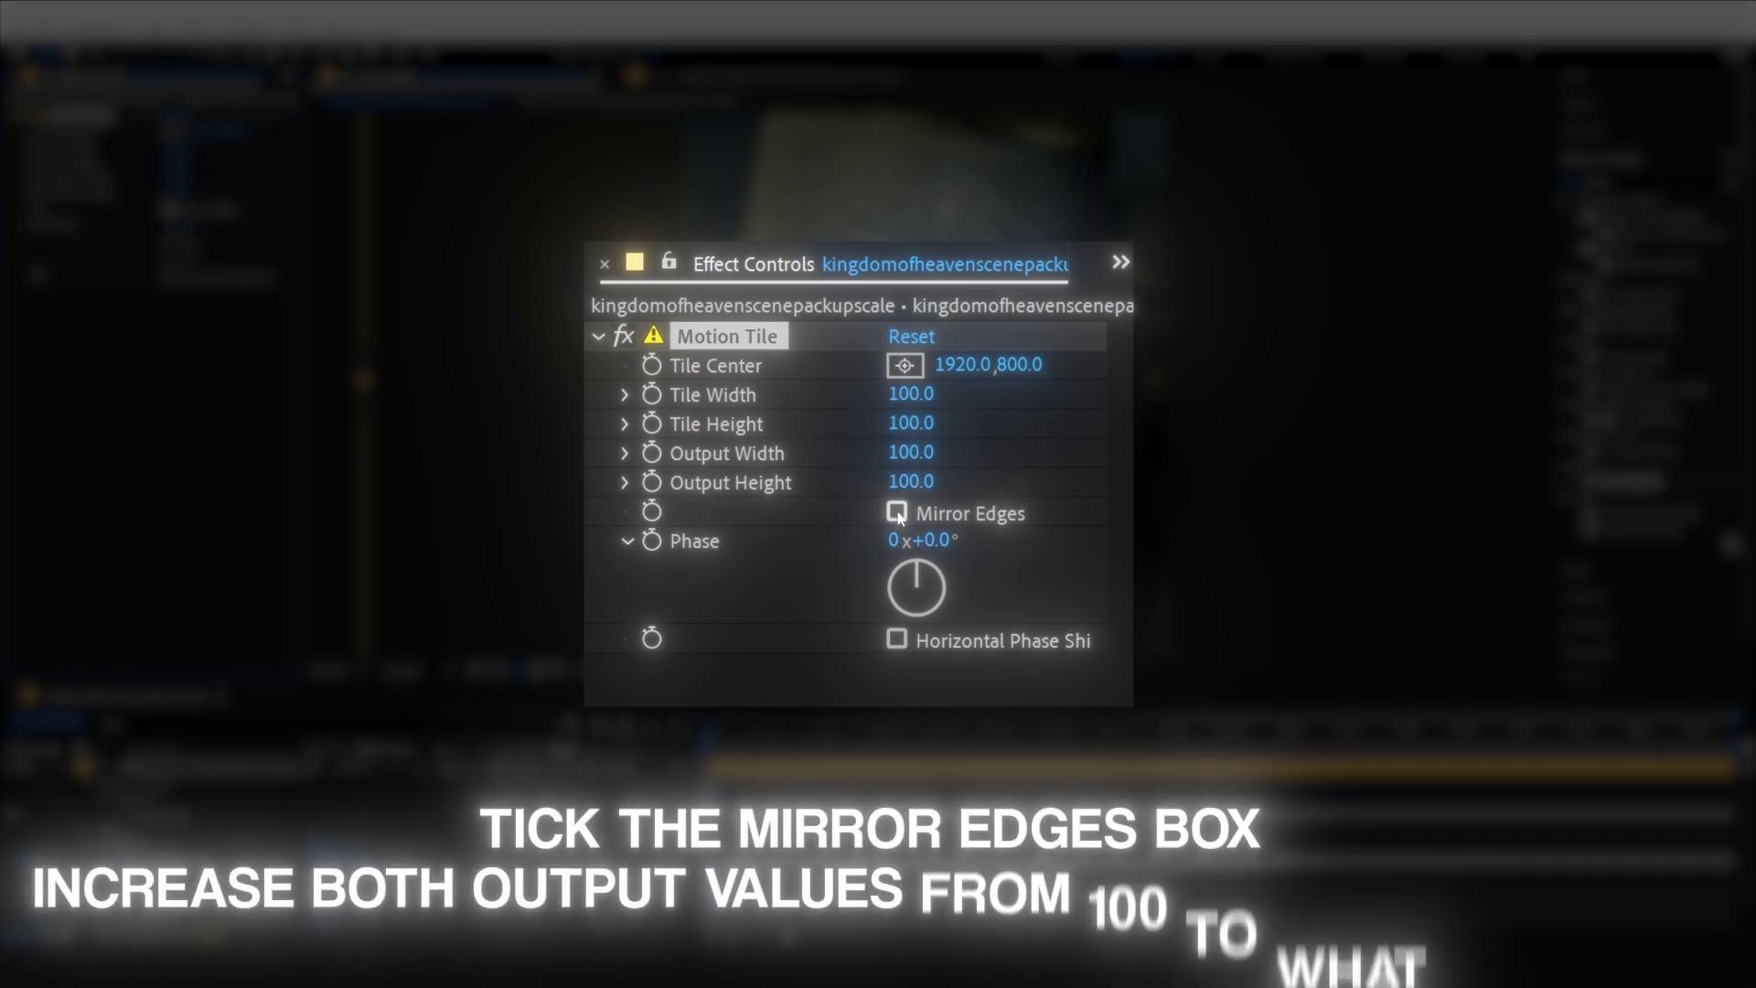
# Step: Enable Motion Tile Mirror Edges with output width and height 160, and scale the layer to 164%
pyautogui.click(897, 513)
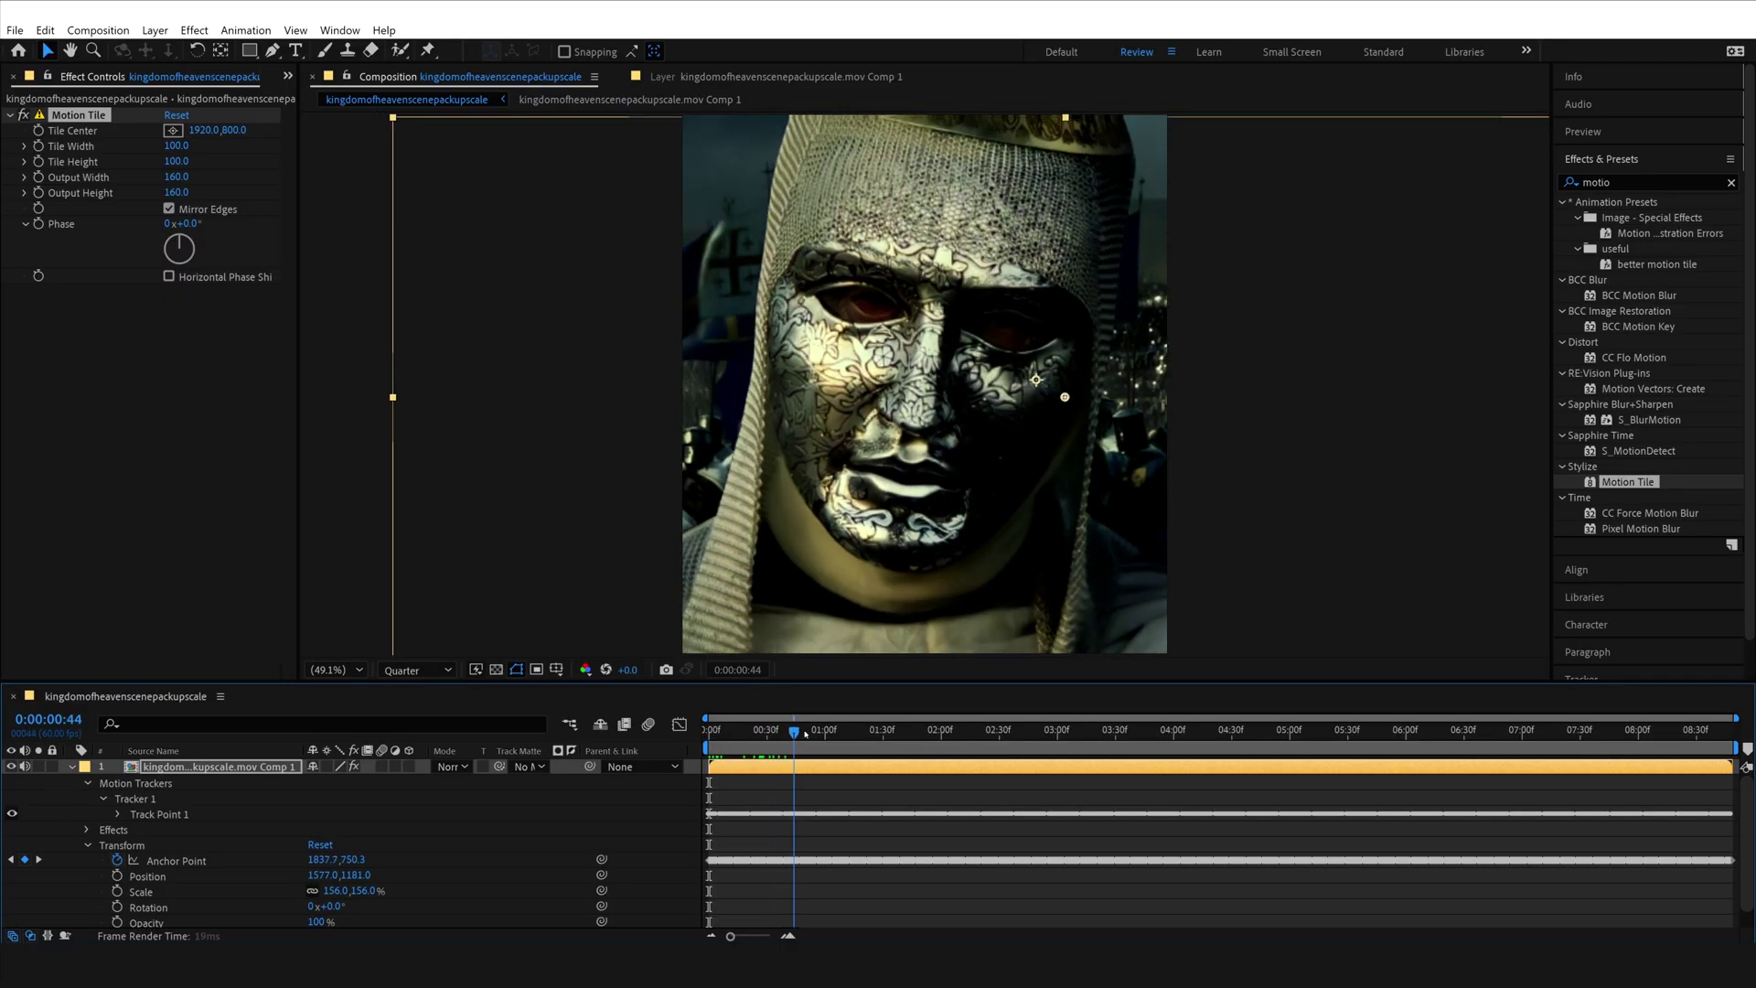
pyautogui.moveTo(794, 729); pyautogui.dragTo(848, 729)
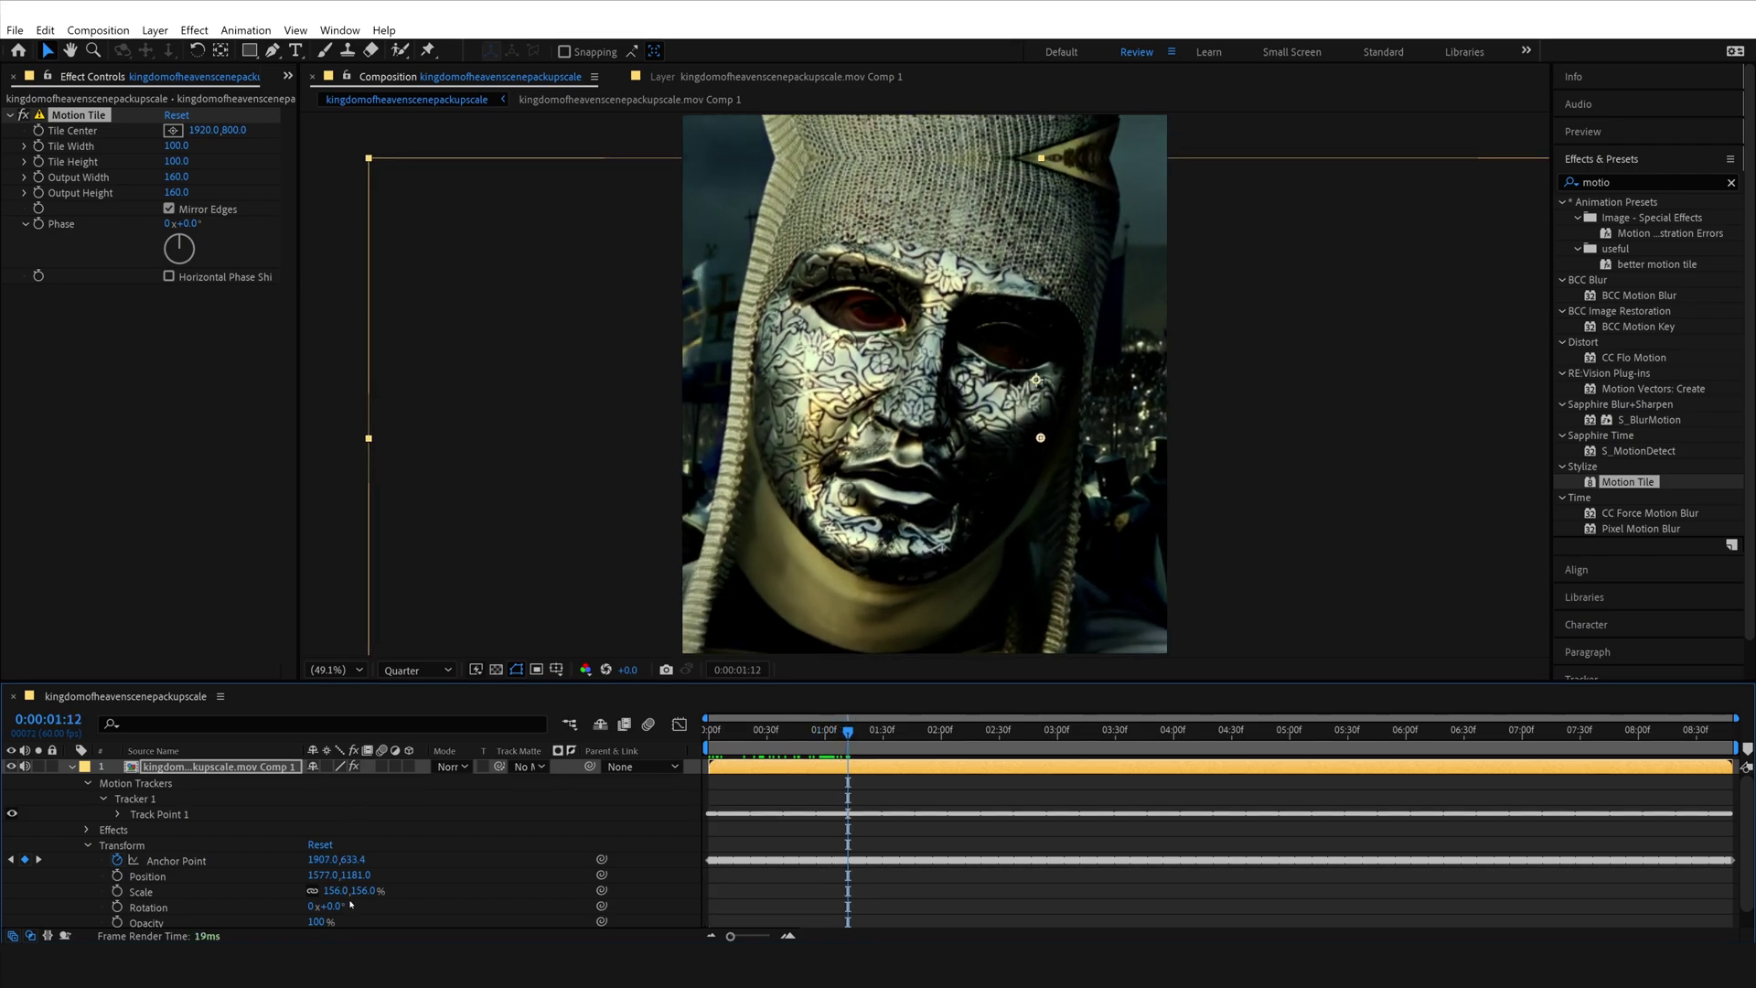
pyautogui.moveTo(349, 891); pyautogui.dragTo(232, 878)
pyautogui.moveTo(747, 744); pyautogui.dragTo(1178, 702)
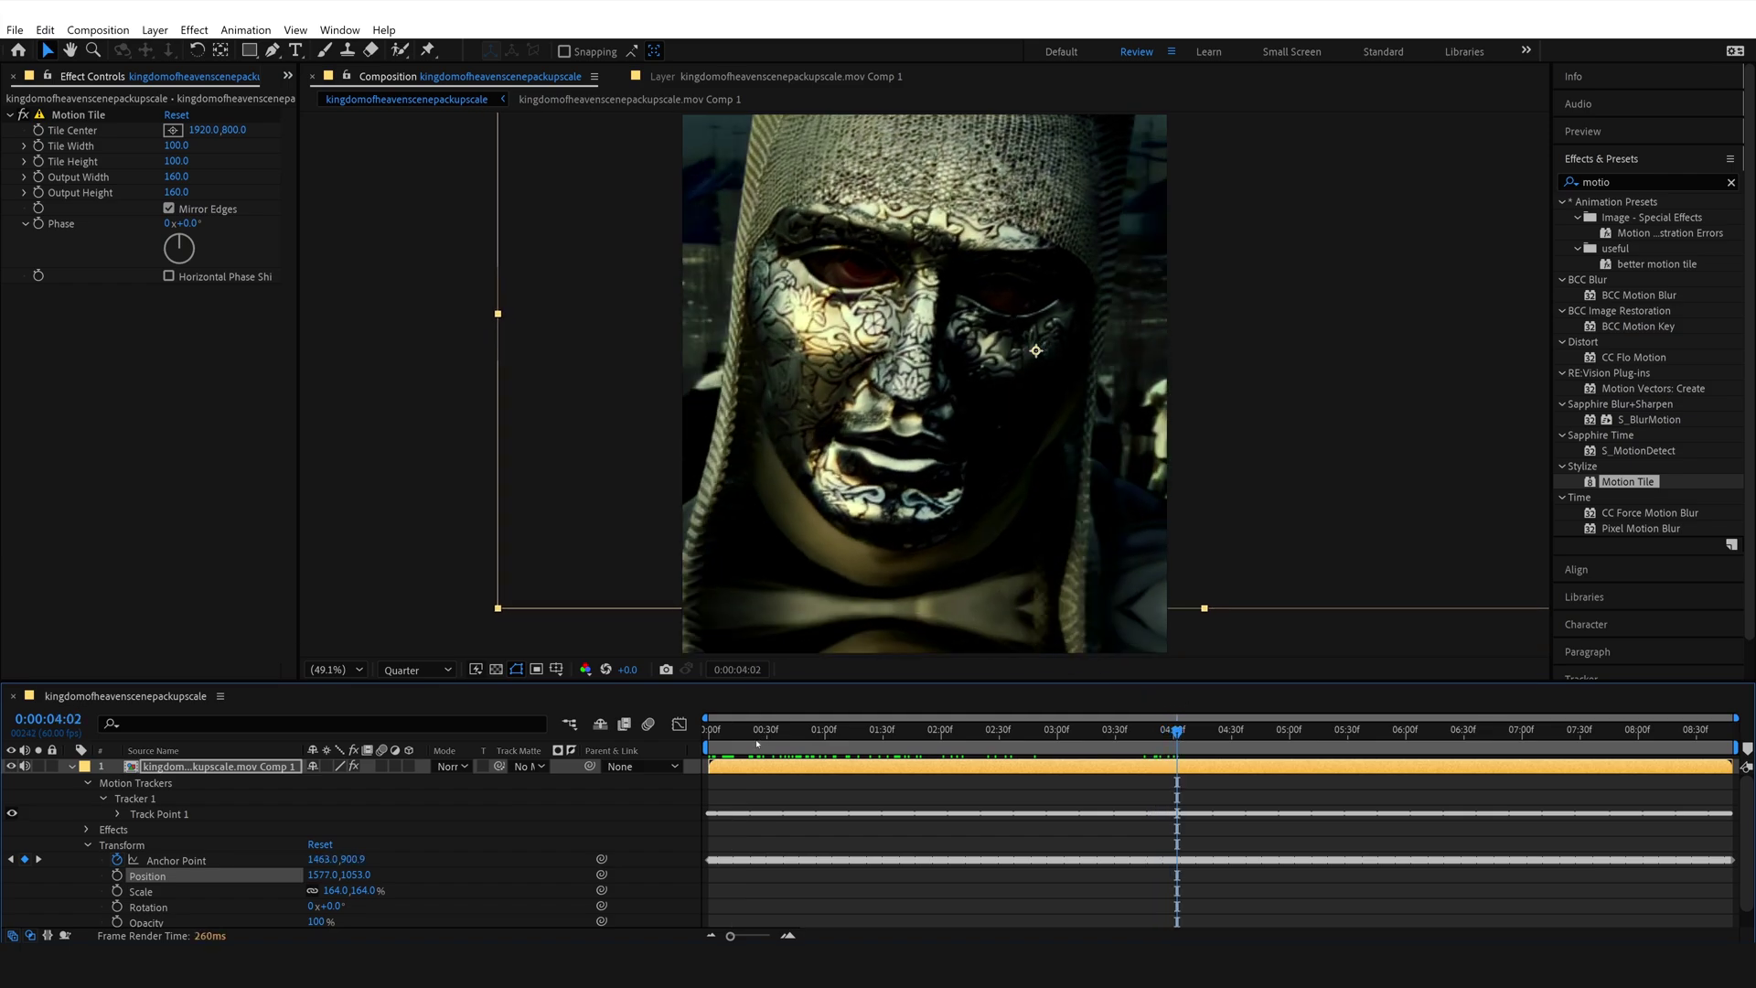
# Step: Raise the layer's Scale from 164% to 168%
pyautogui.moveTo(370, 893); pyautogui.dragTo(374, 893)
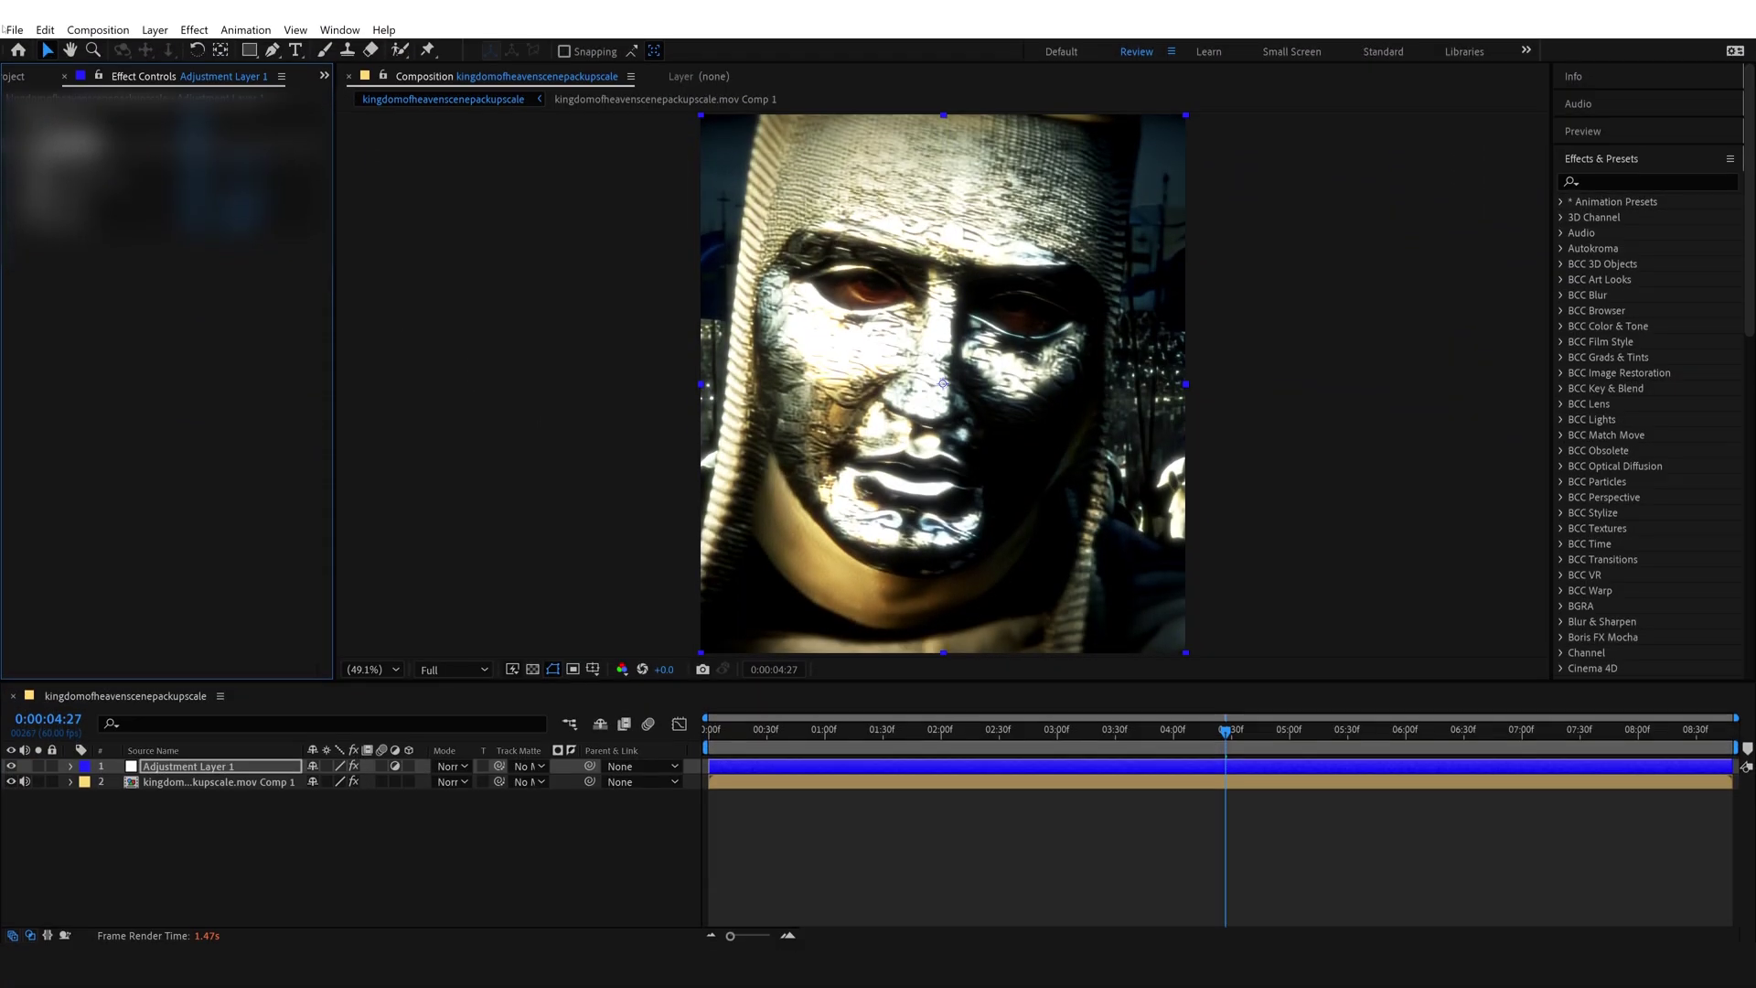
# Step: Add the composition to the Render Queue with its output module set to QuickTime
pyautogui.click(11, 29)
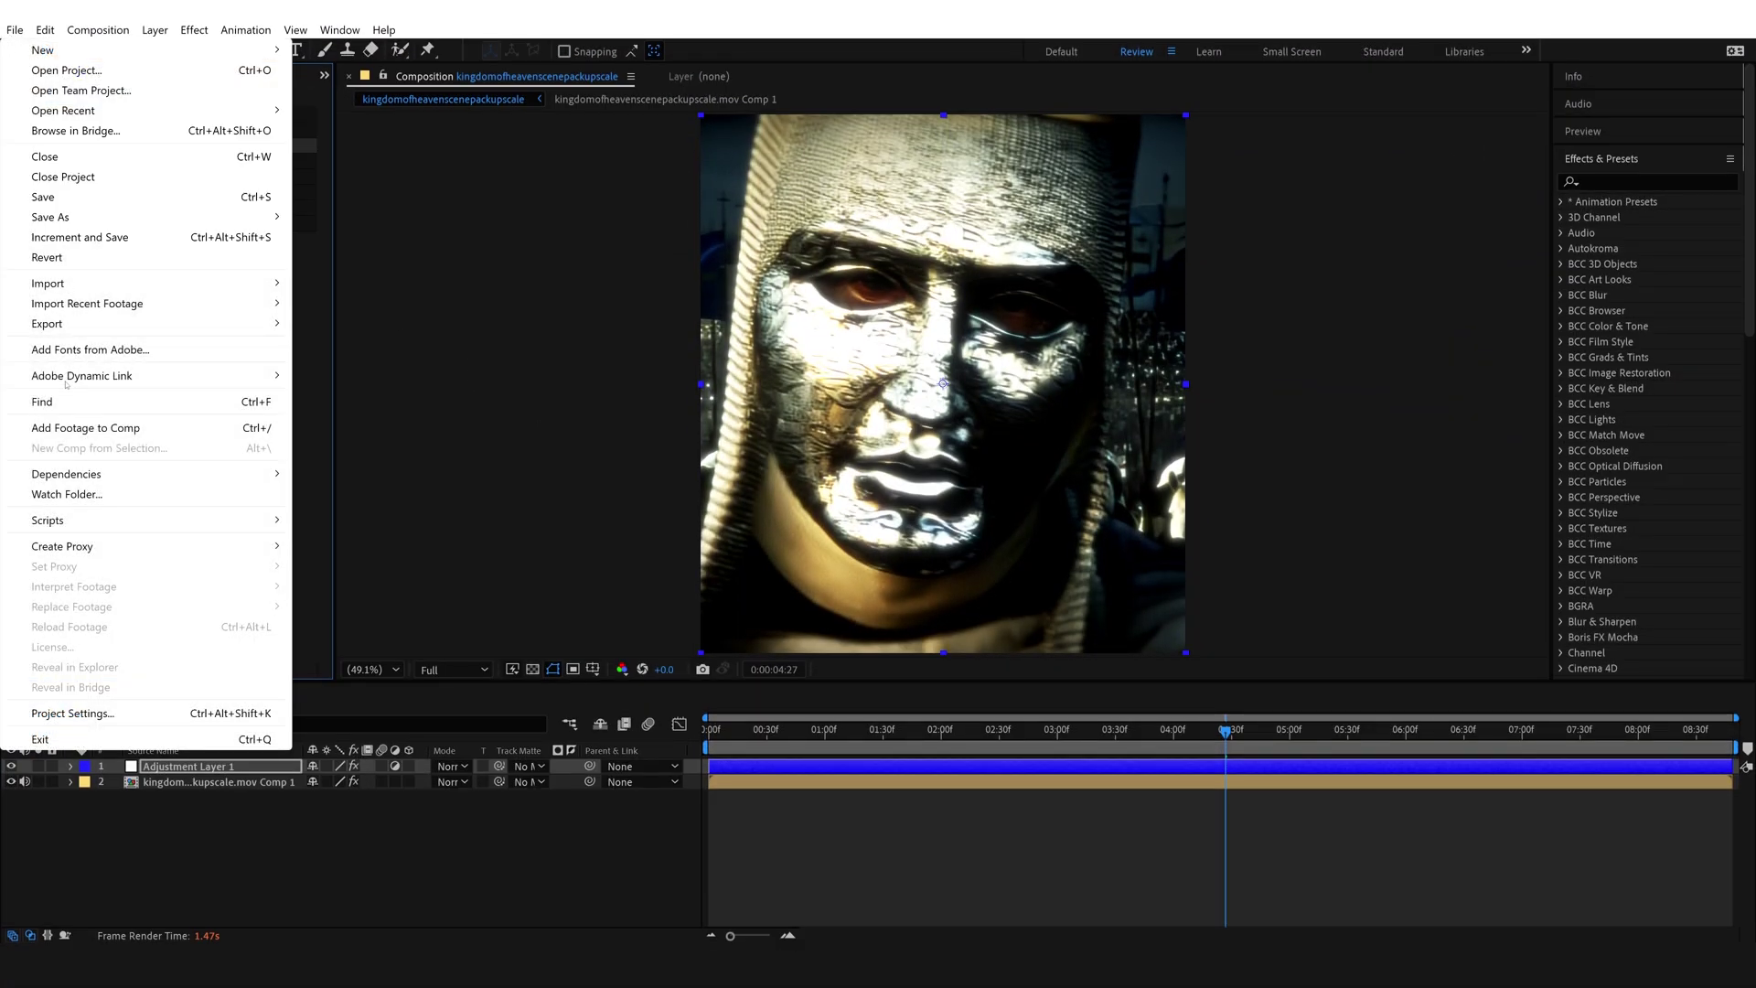
pyautogui.click(358, 343)
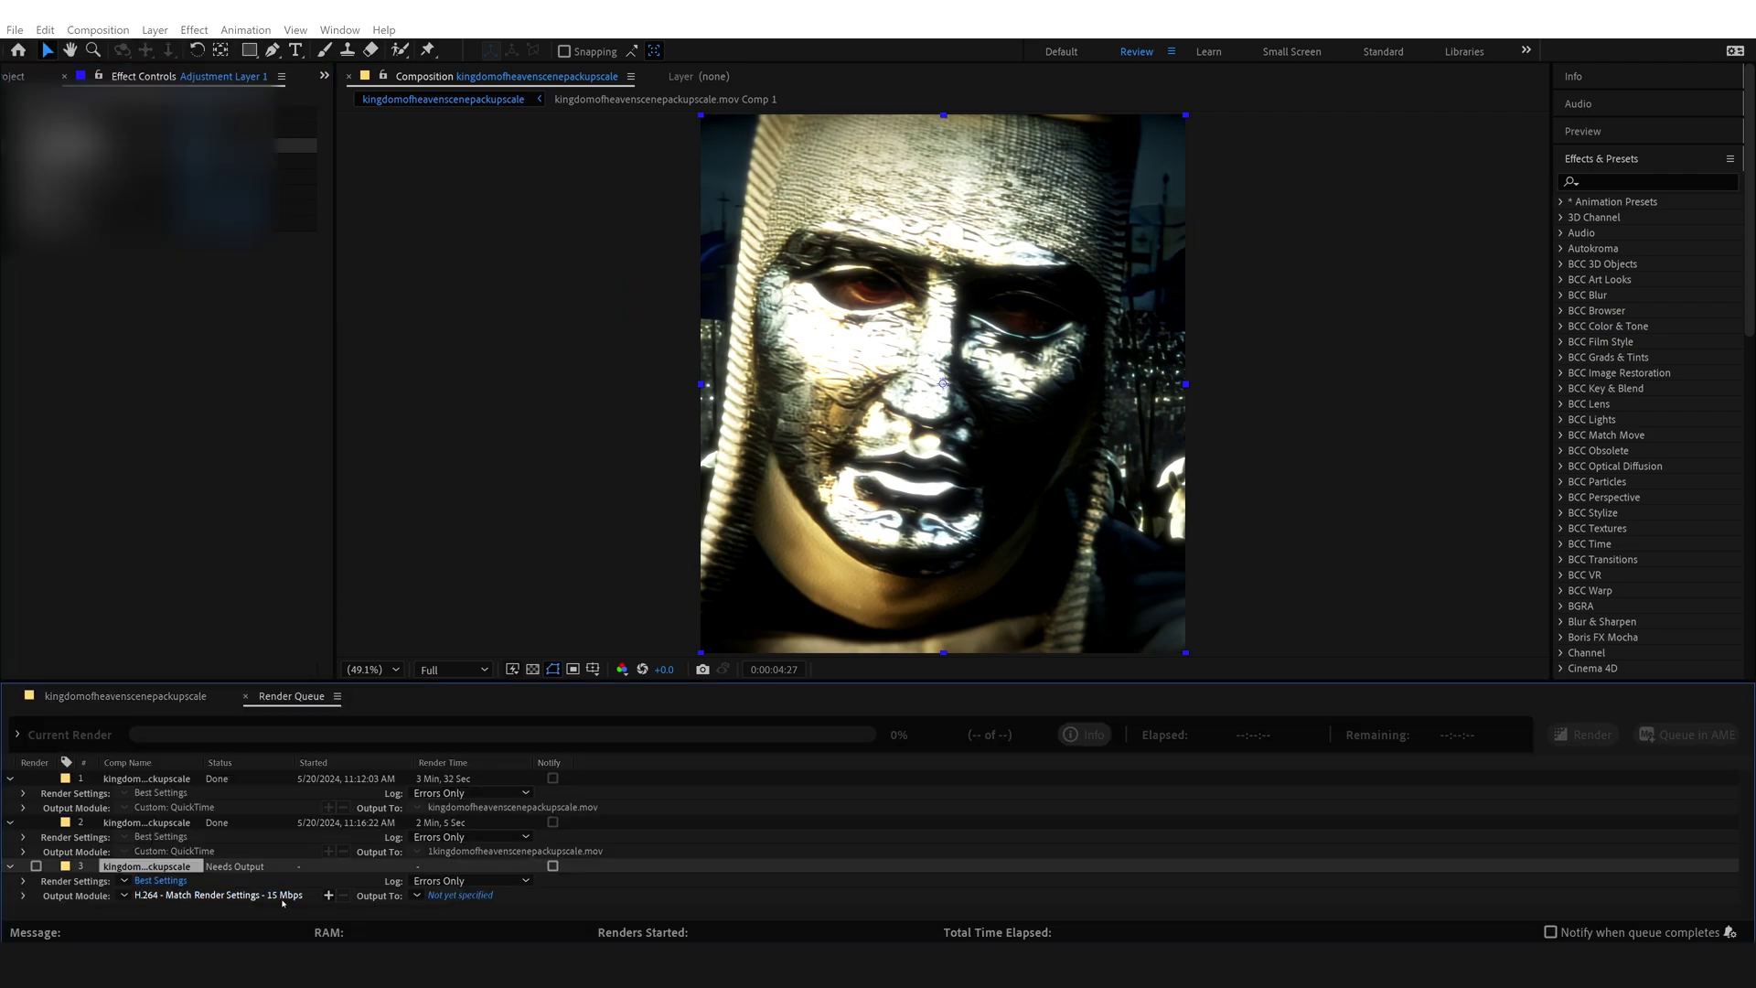
pyautogui.click(284, 896)
pyautogui.click(471, 183)
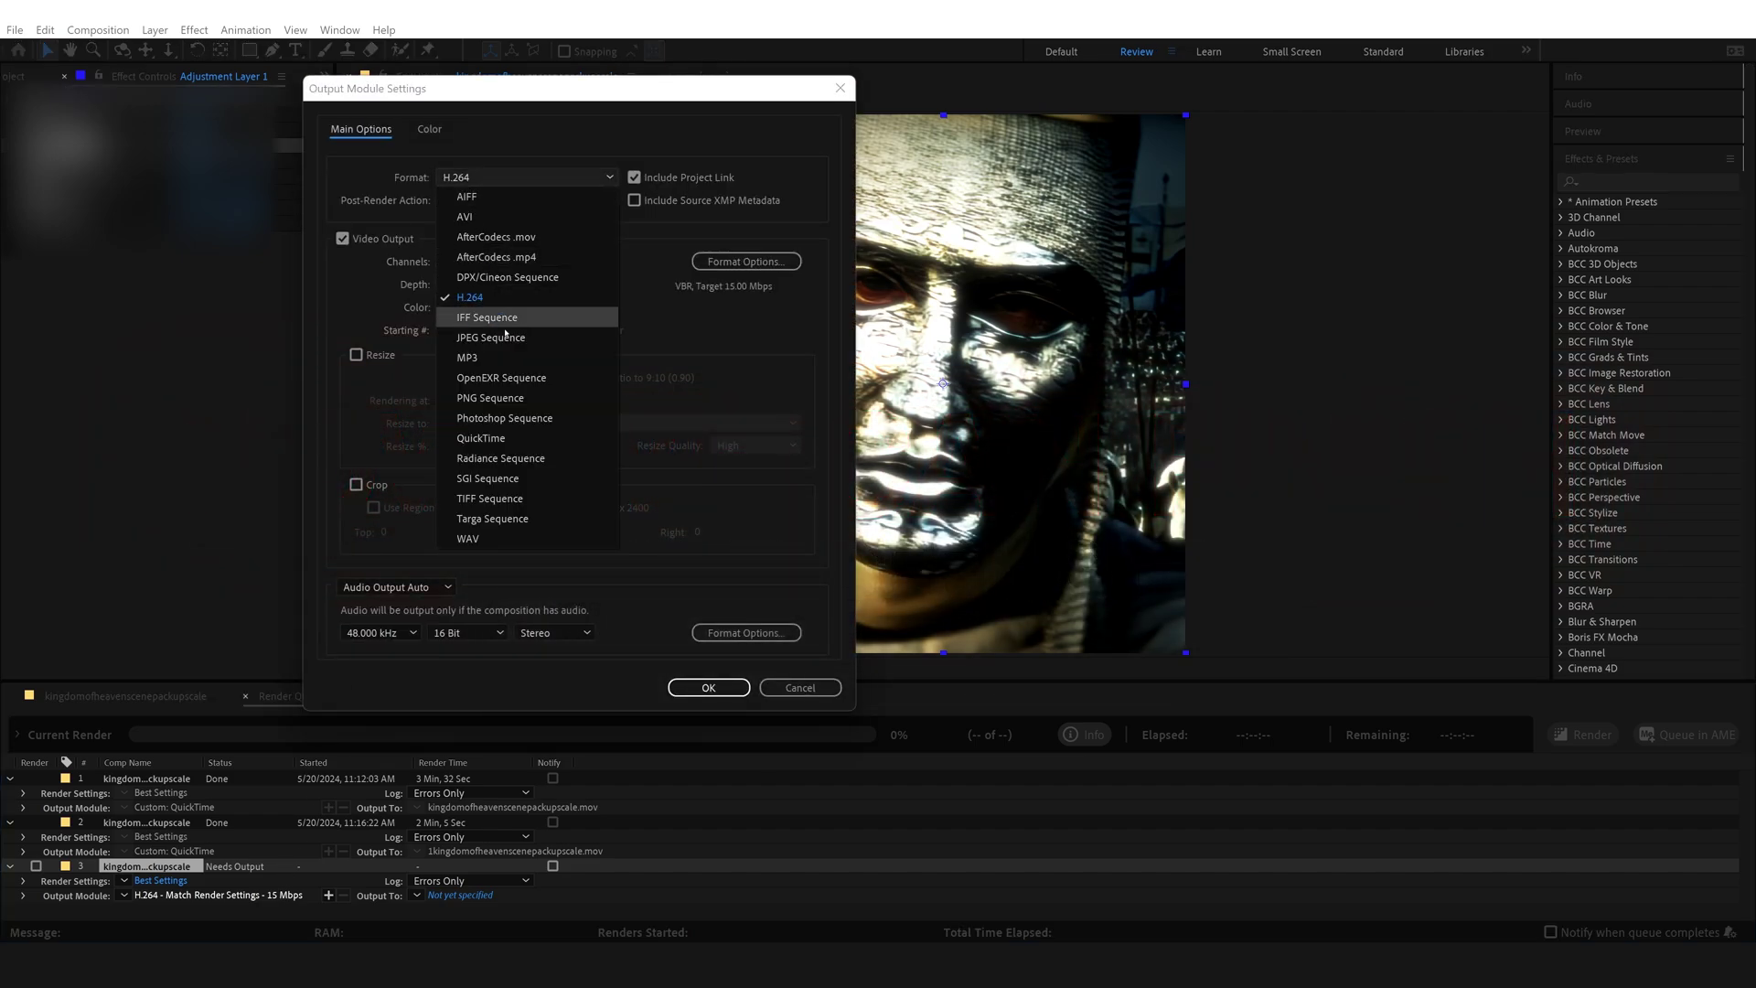
pyautogui.click(502, 439)
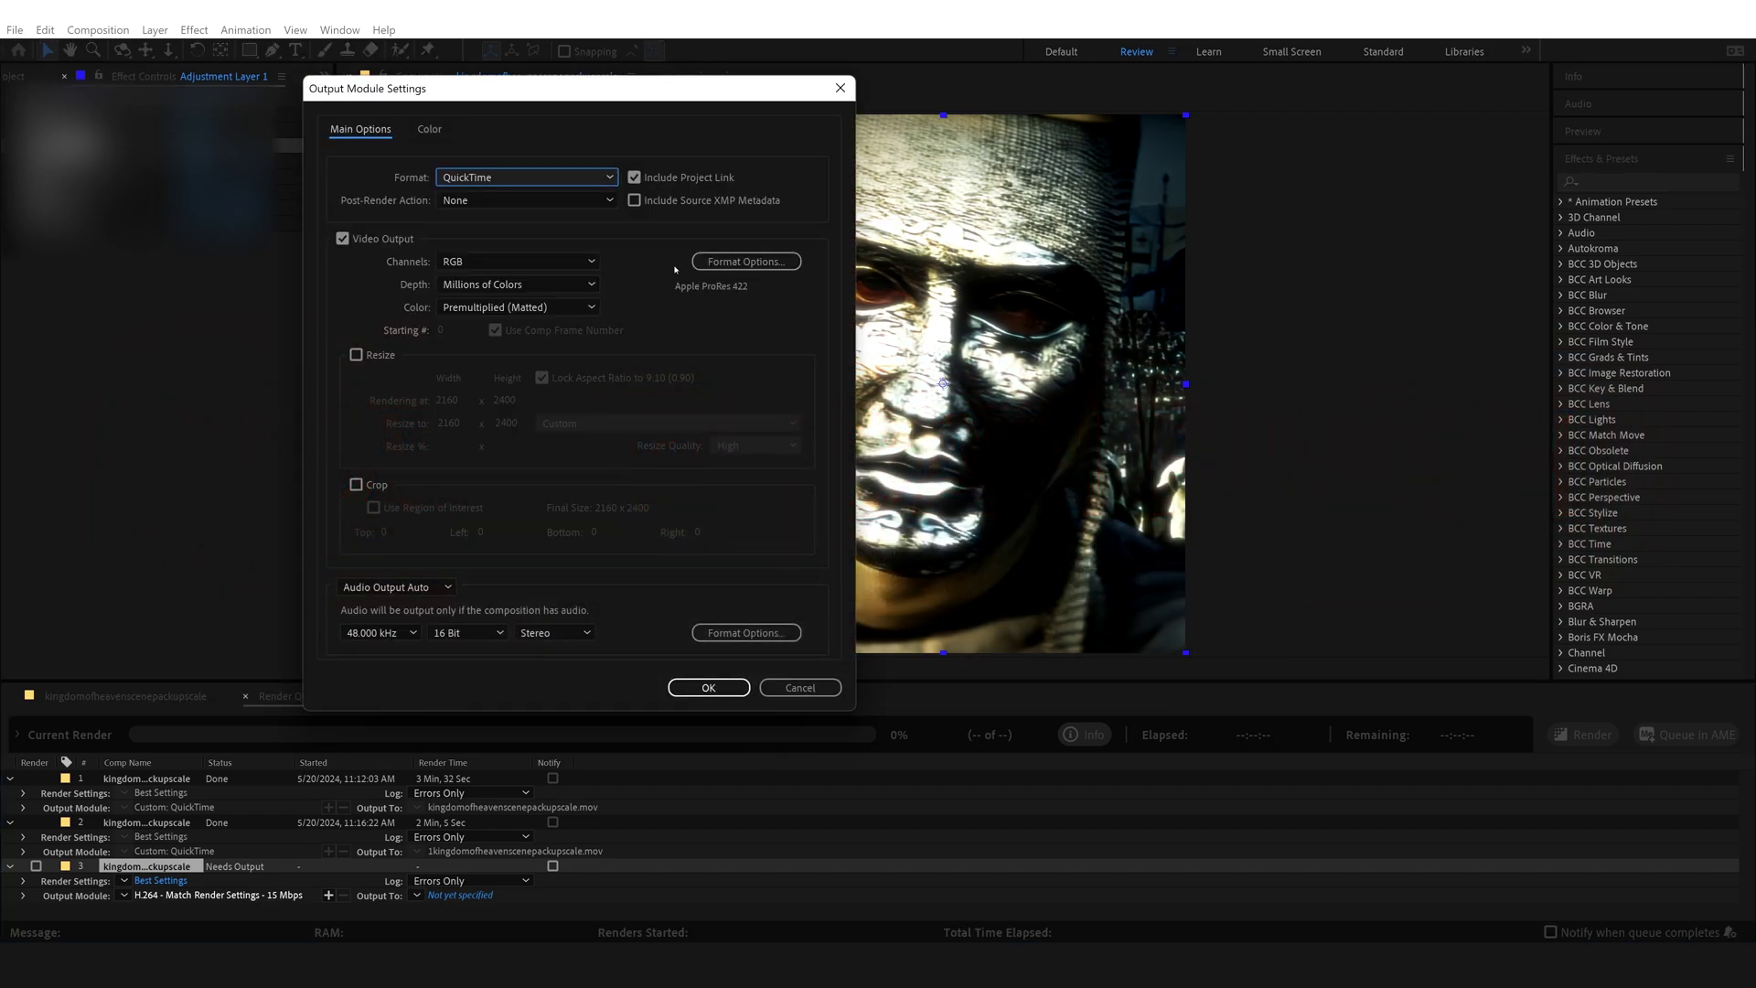
pyautogui.click(675, 685)
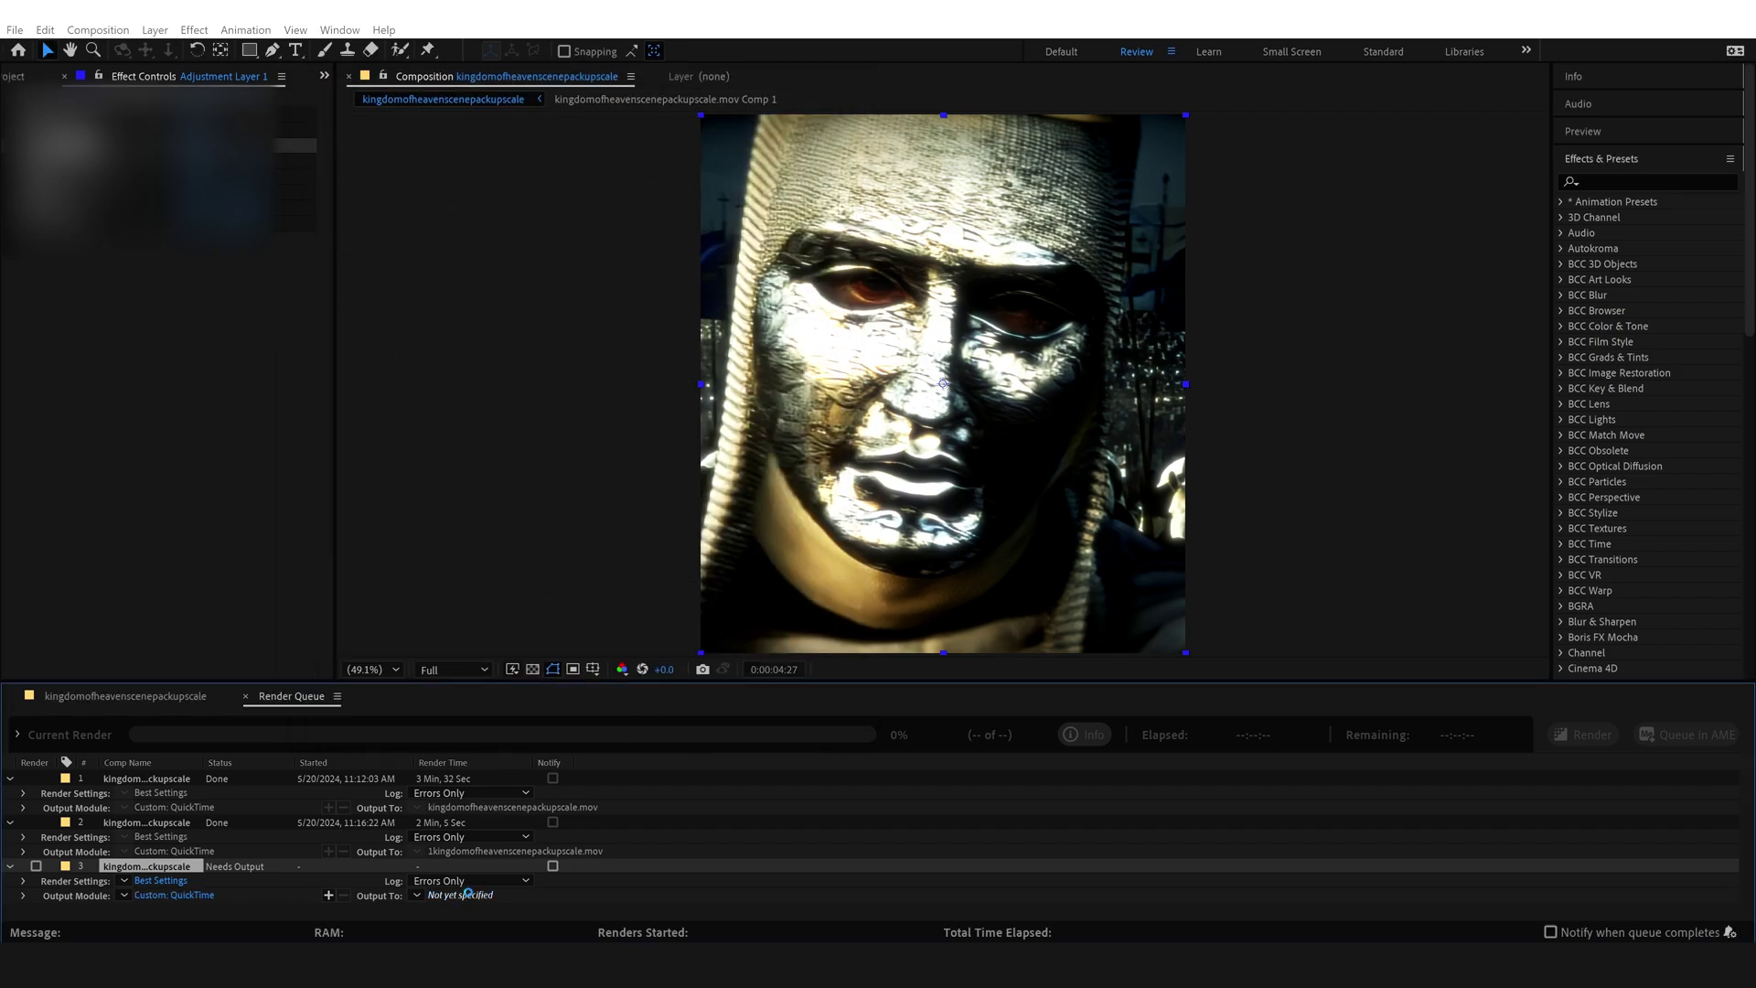
# Step: Render the queued QuickTime composition from the Render Queue
pyautogui.click(1561, 738)
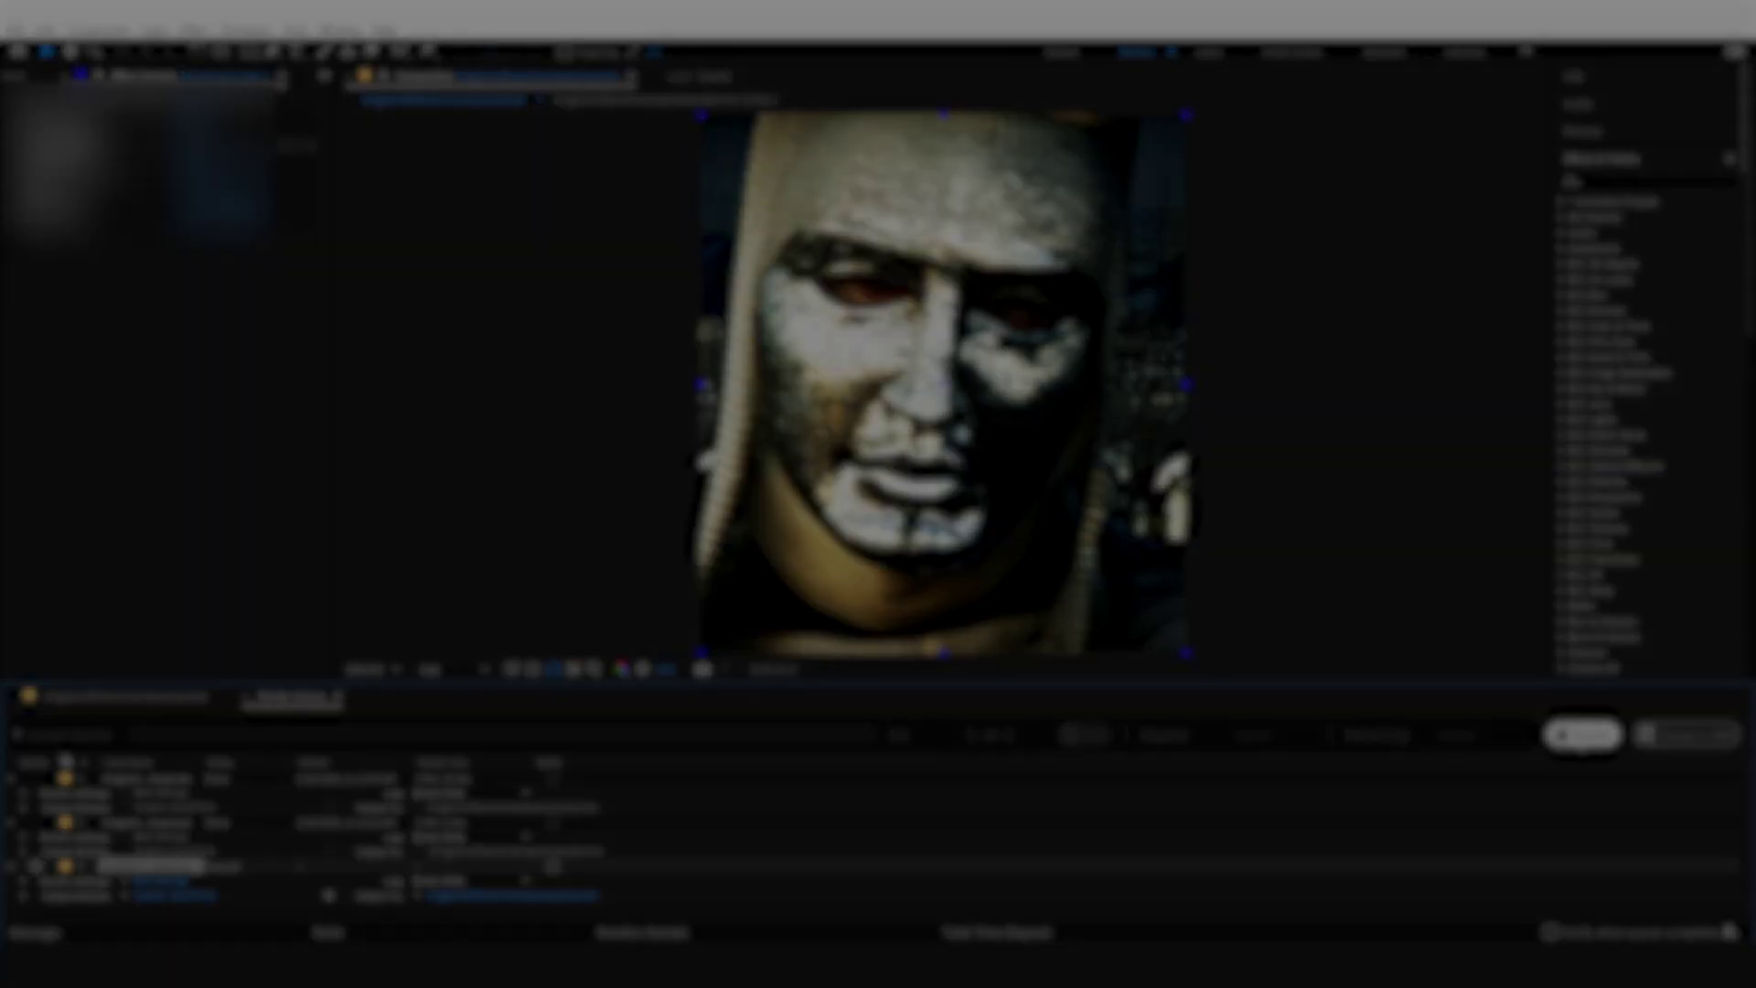